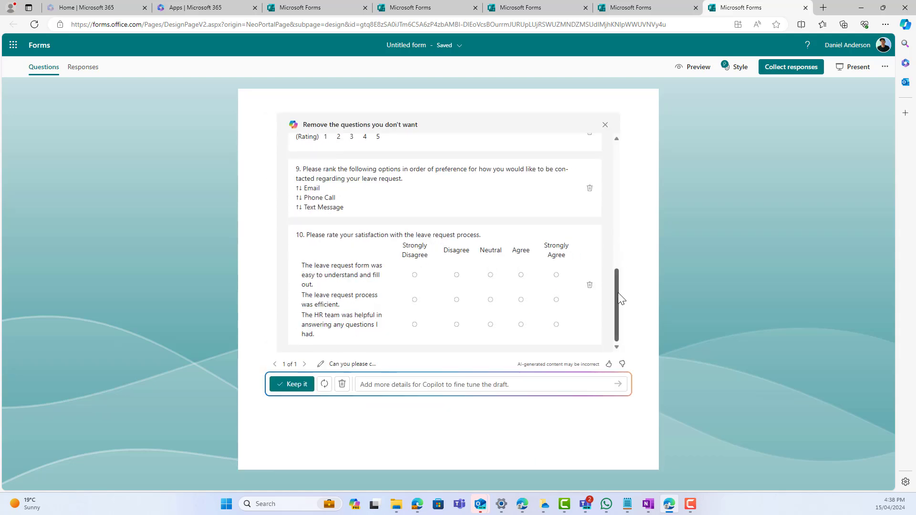
Step: Return to the start of the Copilot-drafted Leave Request Form and keep the draft
left_click_drag(617, 293, 601, 153)
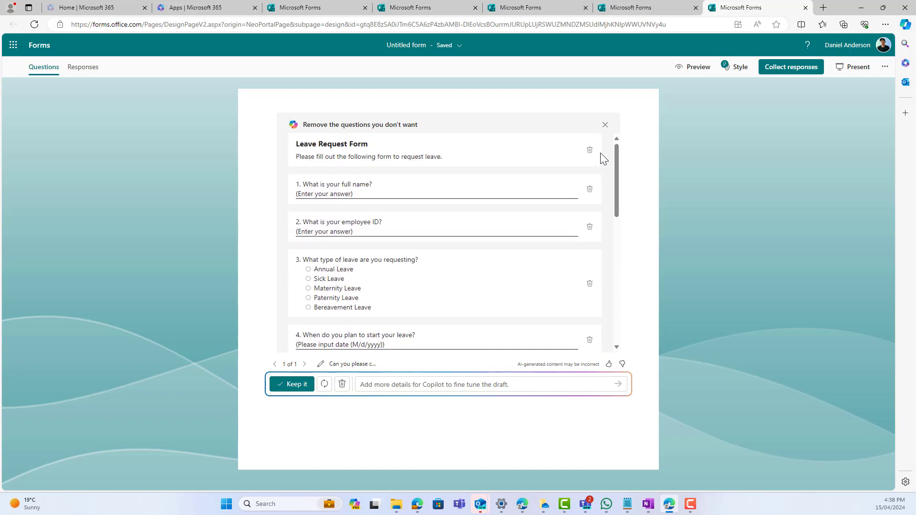
left_click(292, 384)
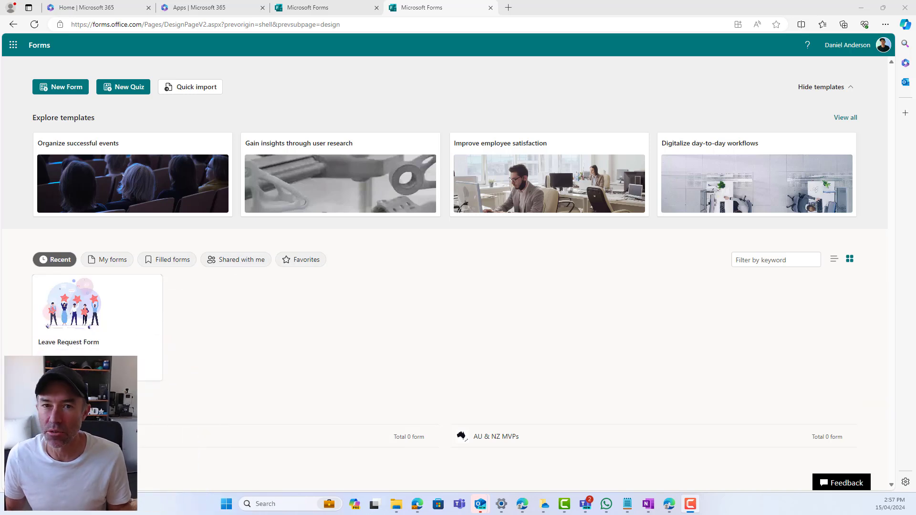
Step: Create a new form and begin its Copilot prompt with "Can you please create a leave request form for employees to enter their leave requests."
left_click(58, 88)
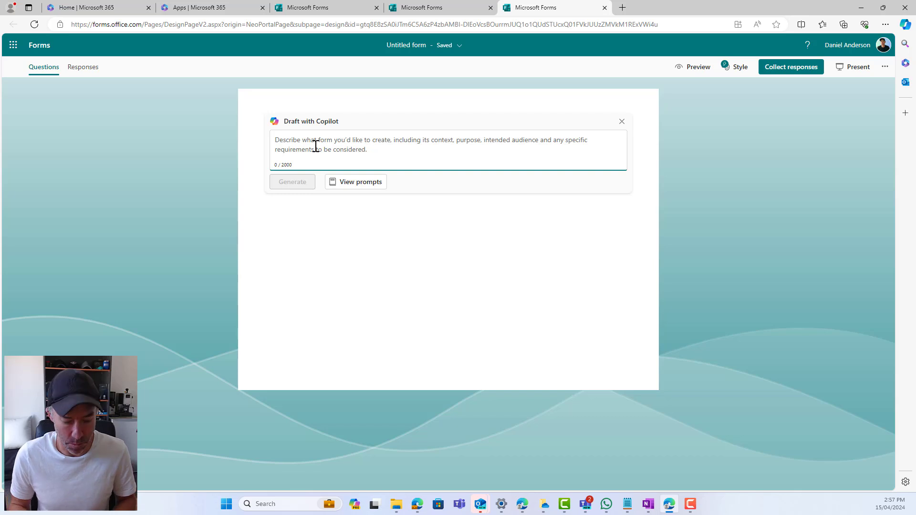
type("Can you please")
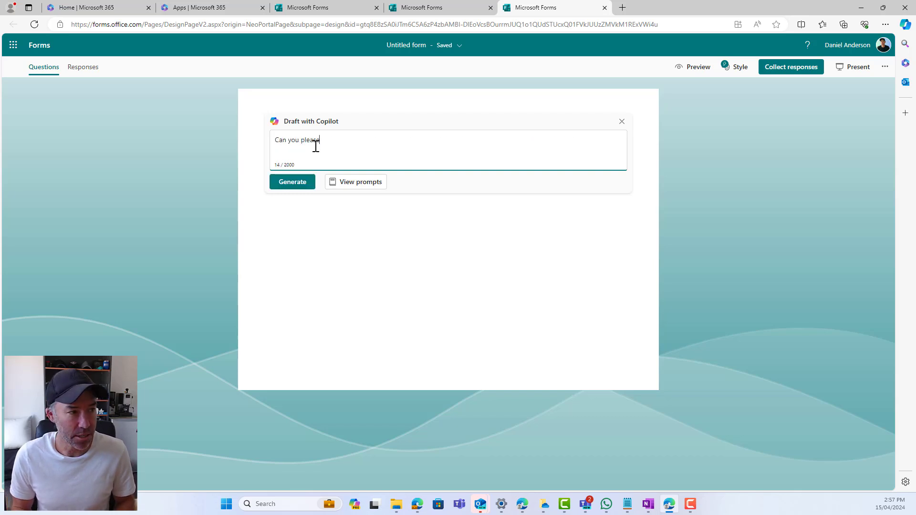
type(" create a leav")
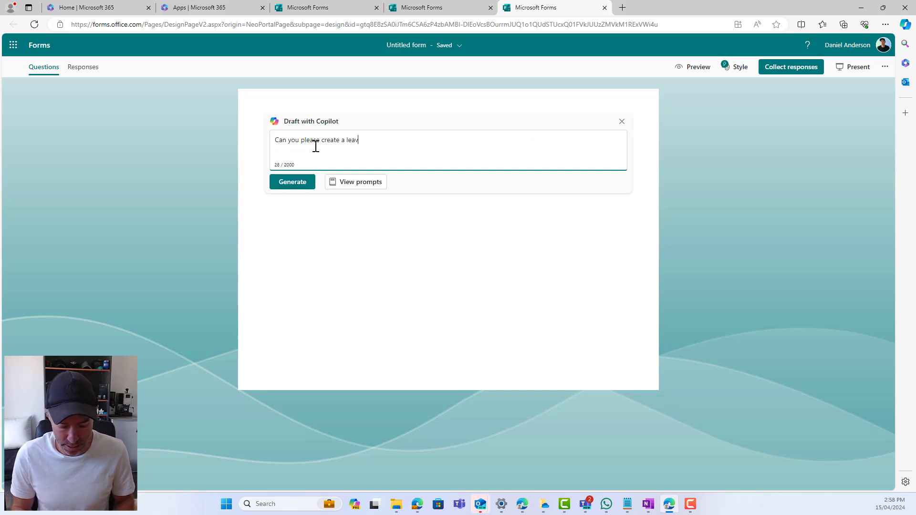
type("e request for")
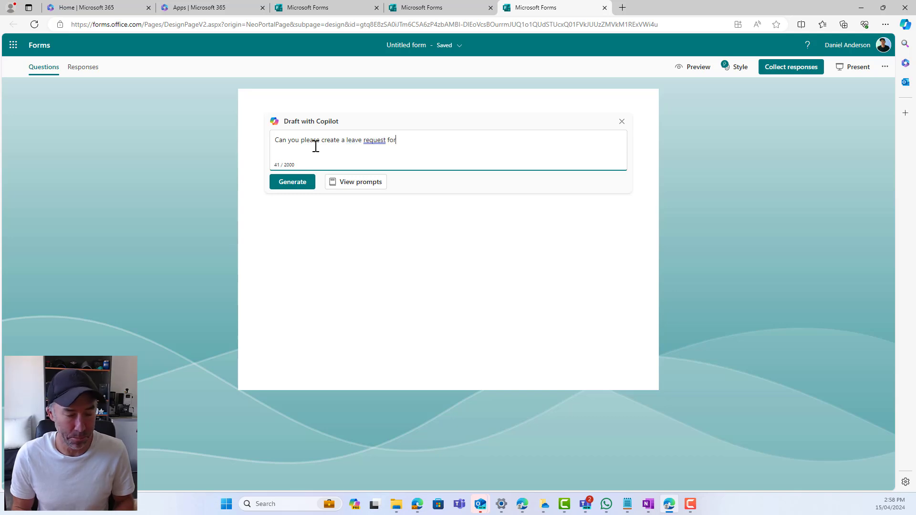
type("m for em")
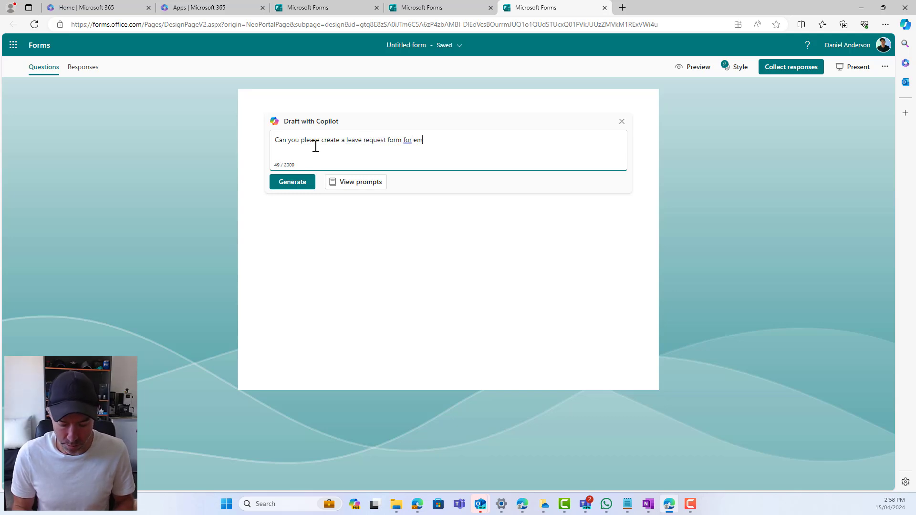
type("ployees to en")
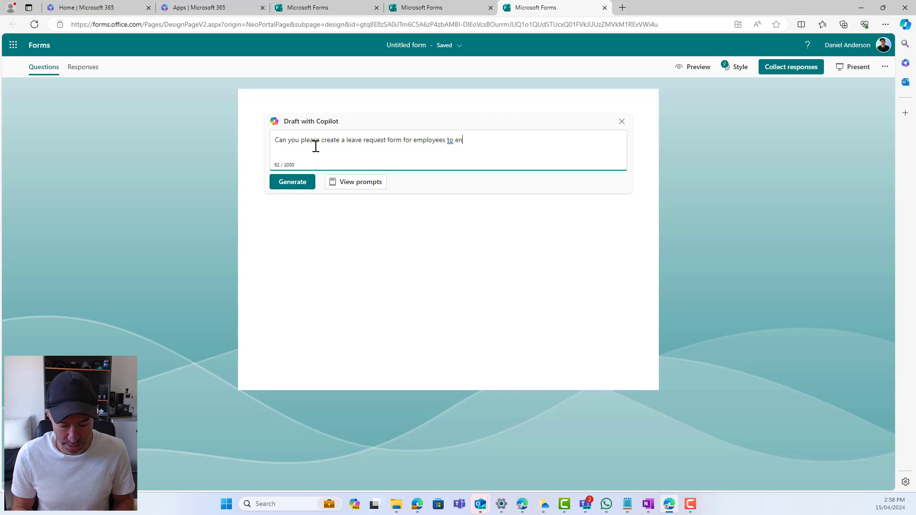
type("ter their le")
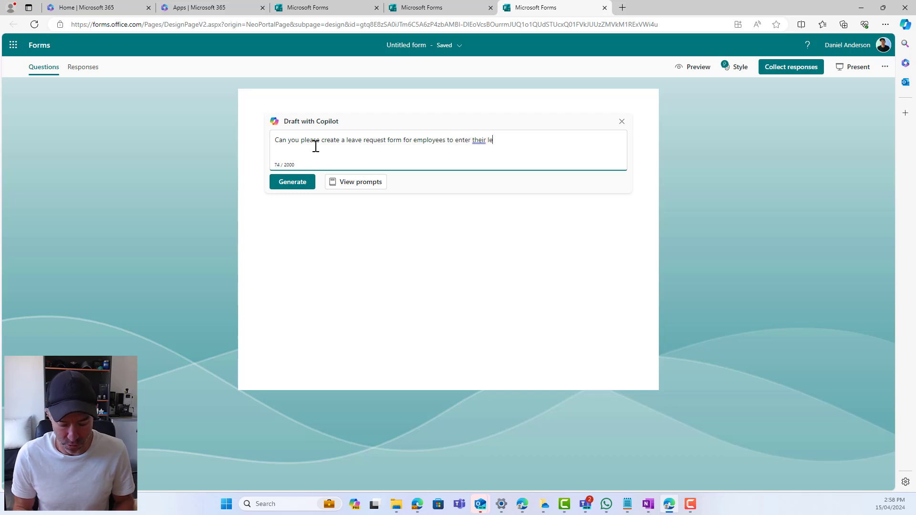
type("ave request")
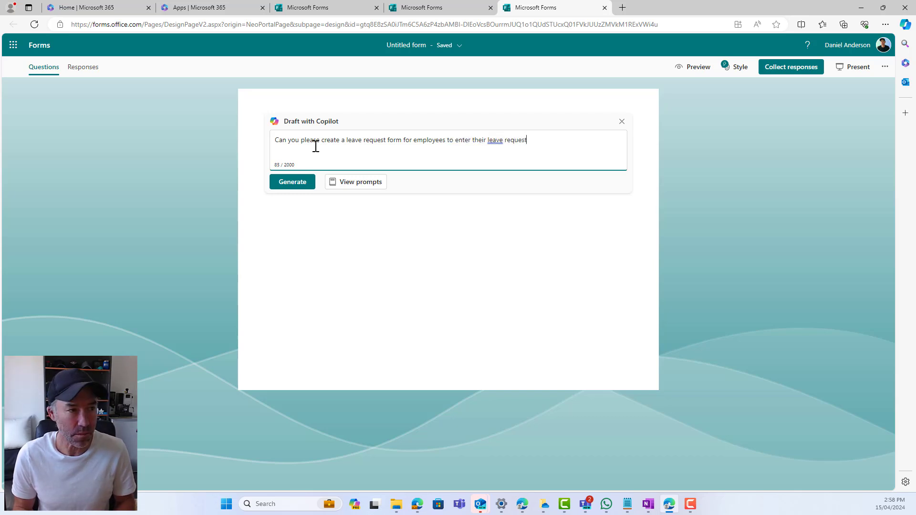
type("s. Pleas")
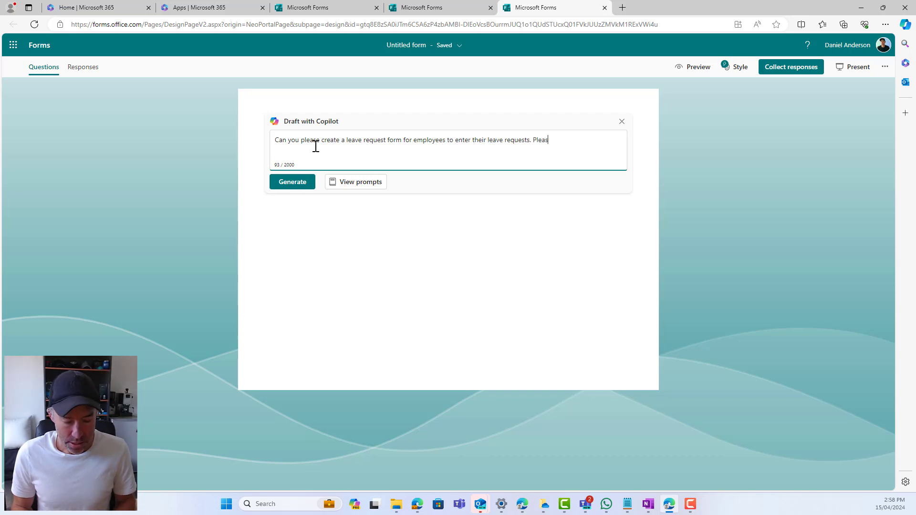
Step: Finish the Copilot prompt with "Please include the common leave types as choices." and generate the draft
type("e include the common")
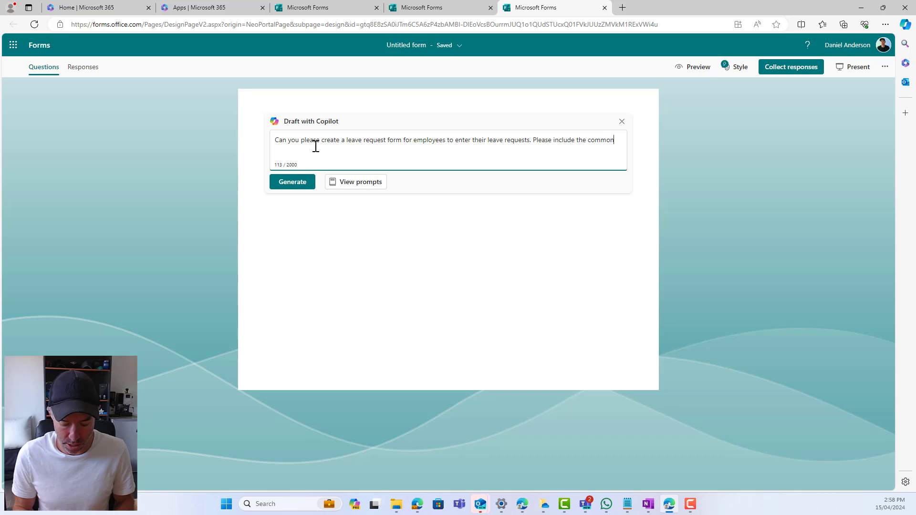
type(" leave types as choices.")
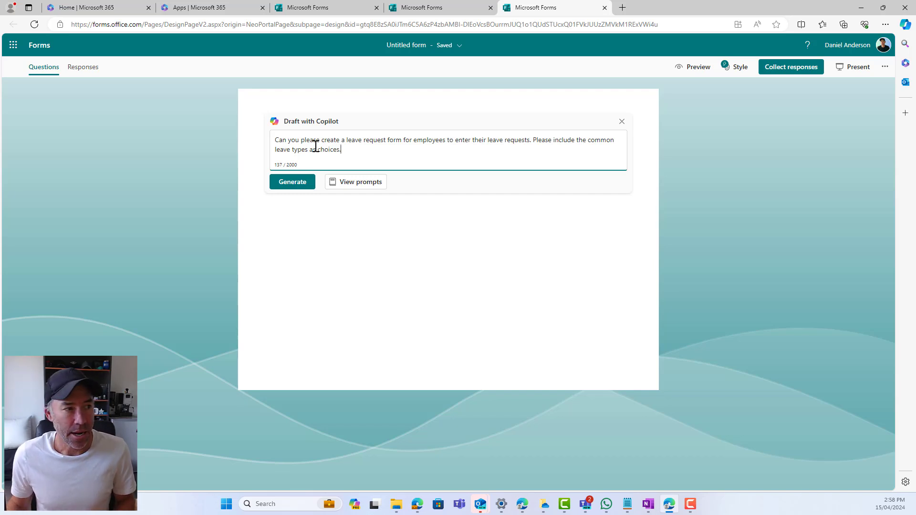
left_click(284, 184)
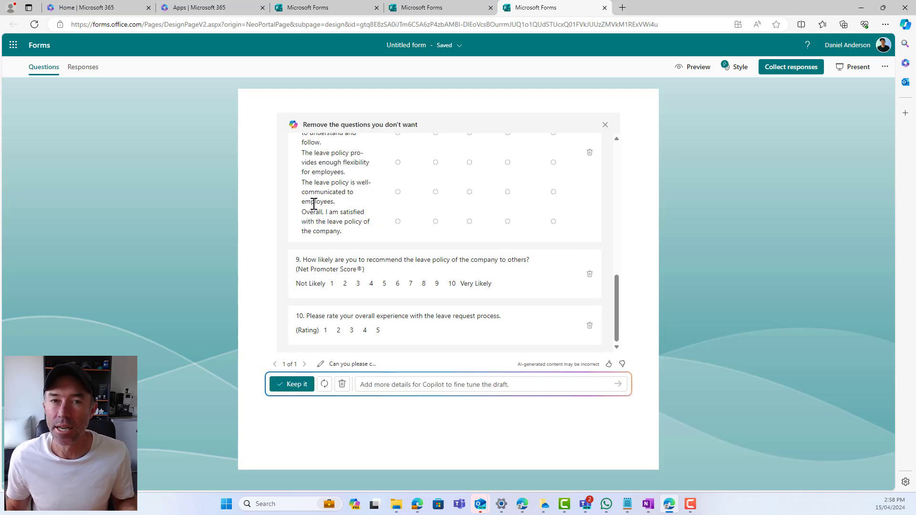
Step: Review all the drafted questions of the Employee Leave Request Form, from the employee details to the closing satisfaction and rating questions
left_click_drag(617, 325, 613, 177)
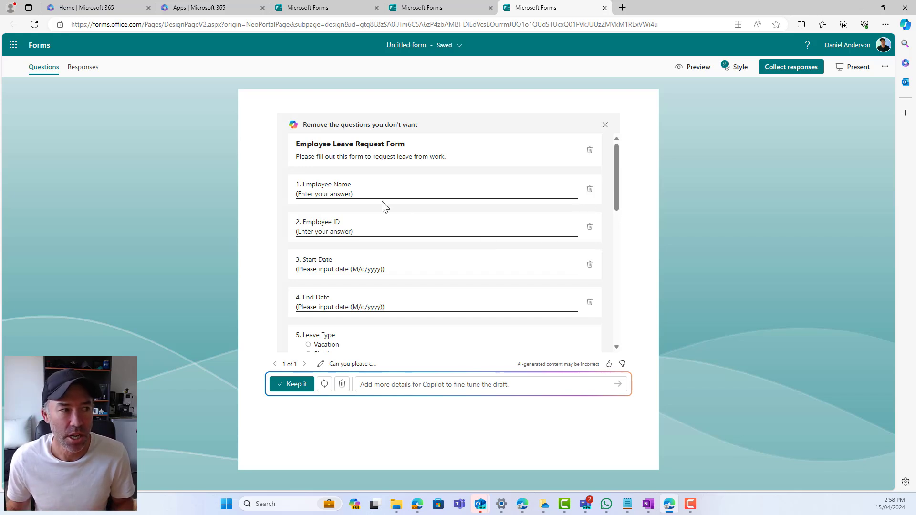
scroll(372, 200, "down", 1)
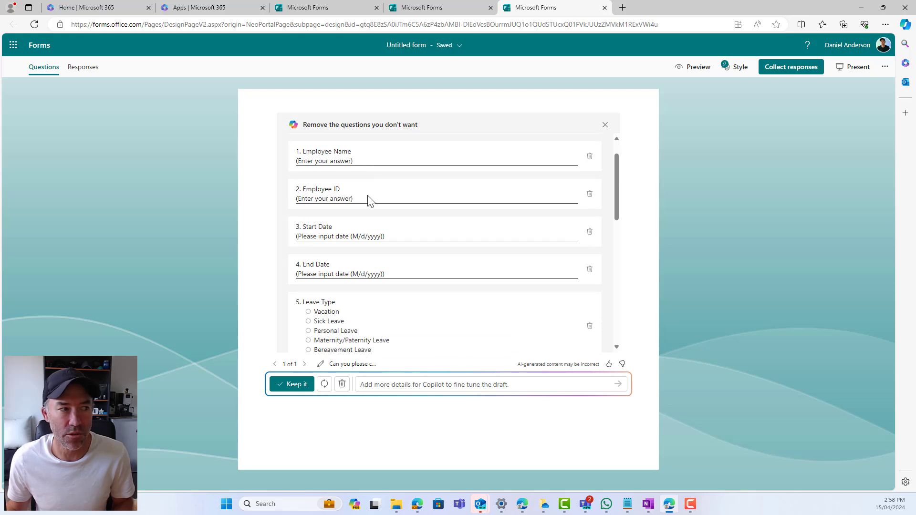
scroll(368, 213, "down", 1)
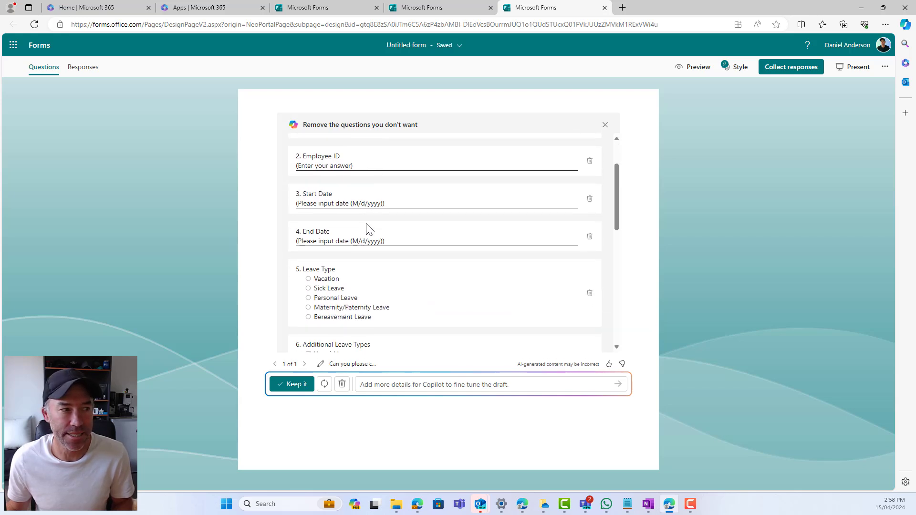
scroll(367, 233, "down", 1)
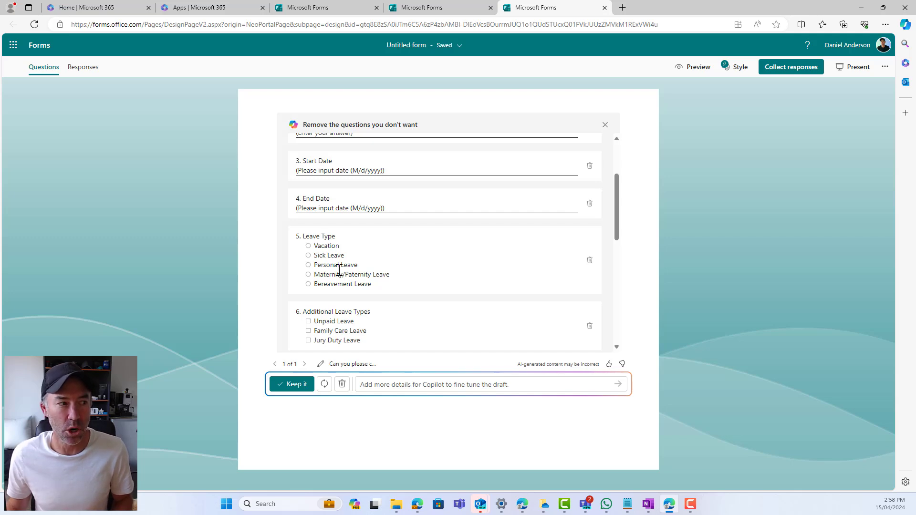
scroll(387, 291, "down", 2)
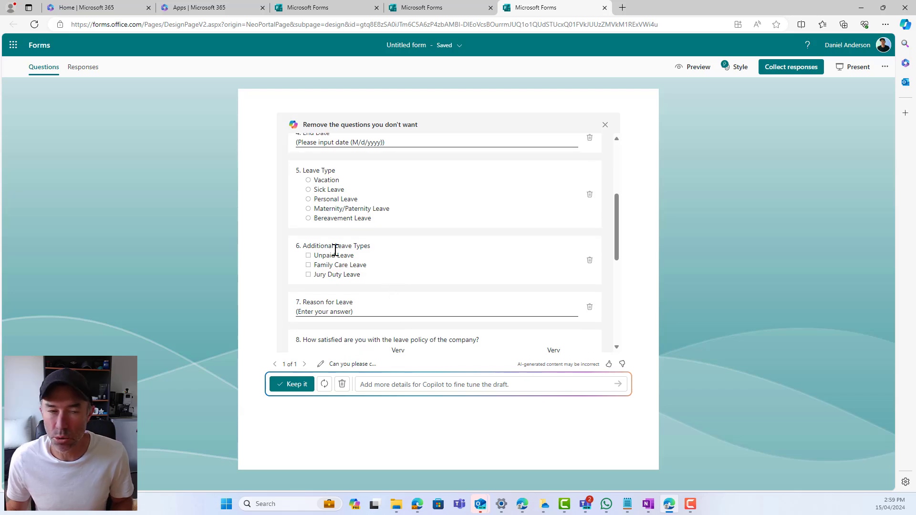
scroll(336, 250, "down", 2)
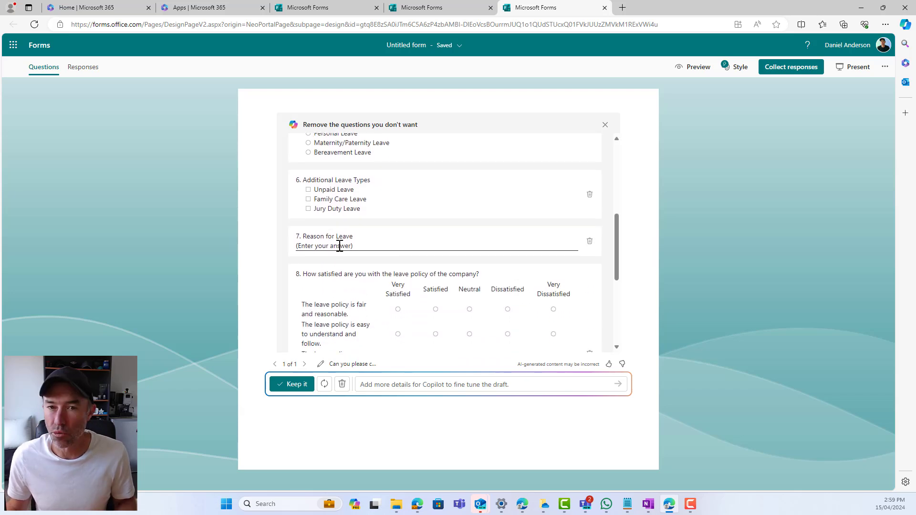
scroll(339, 246, "down", 2)
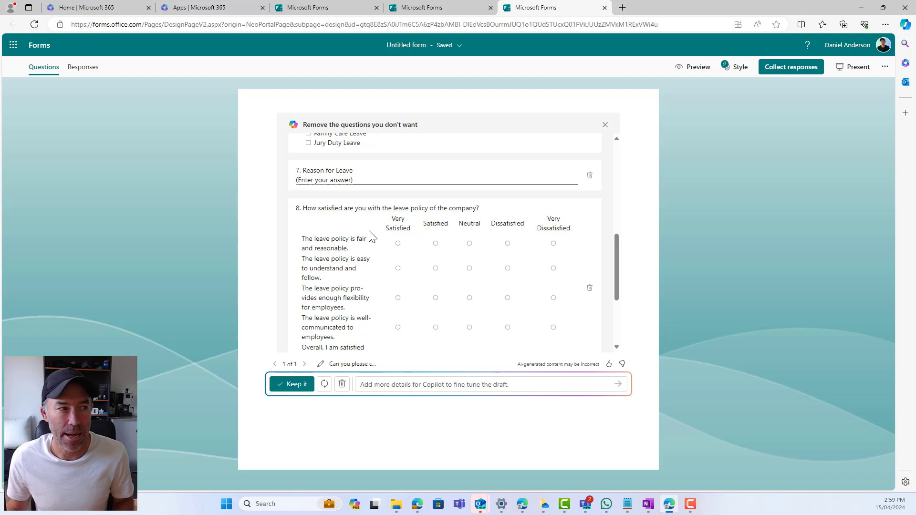
scroll(371, 235, "down", 1)
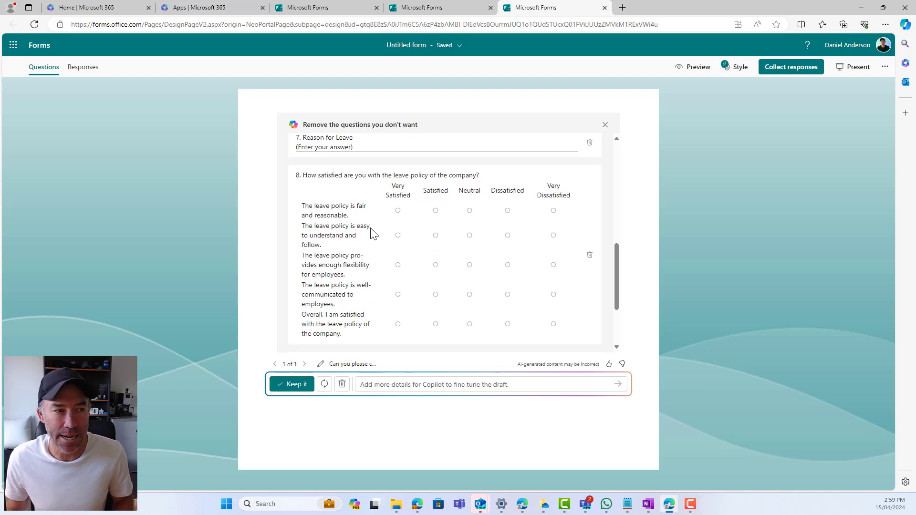
scroll(372, 236, "down", 3)
scroll(373, 235, "up", 4)
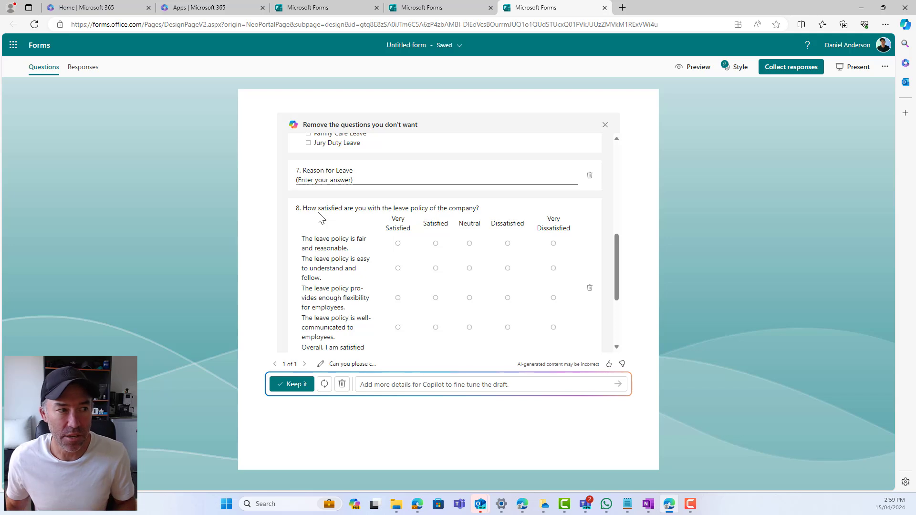
scroll(446, 224, "down", 3)
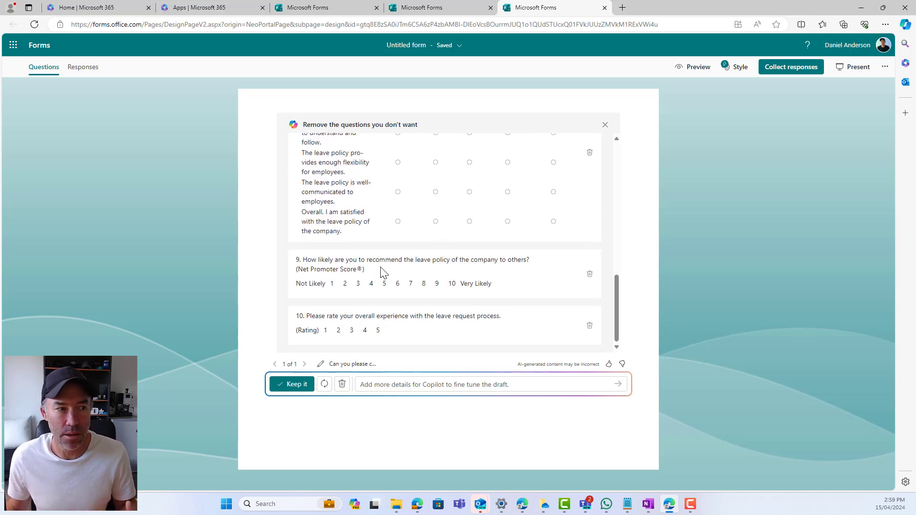
Step: Remove the Net Promoter Score question about recommending the leave policy from the draft, and keep the remaining questions
left_click(588, 276)
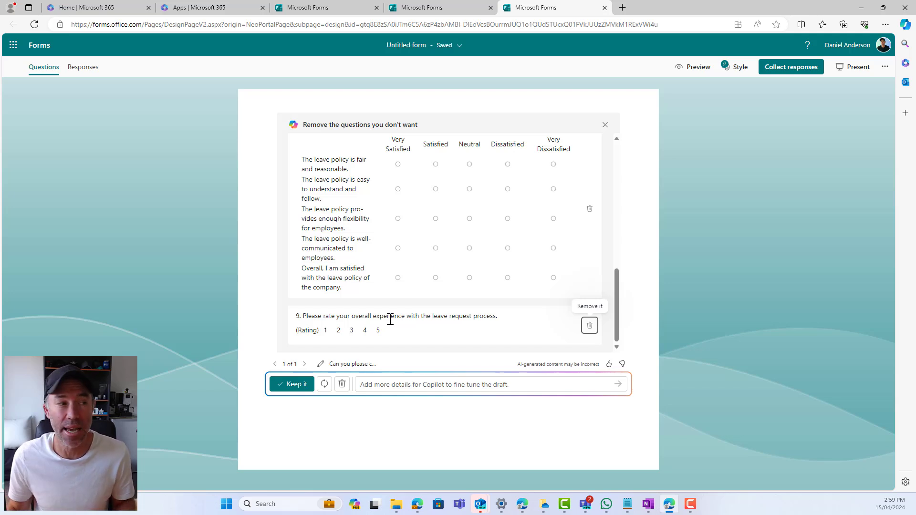
scroll(396, 303, "up", 5)
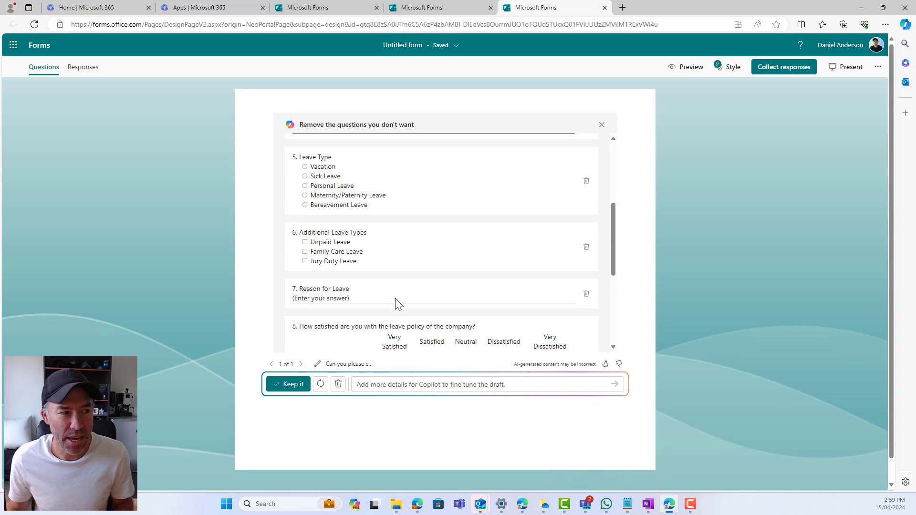
left_click(292, 385)
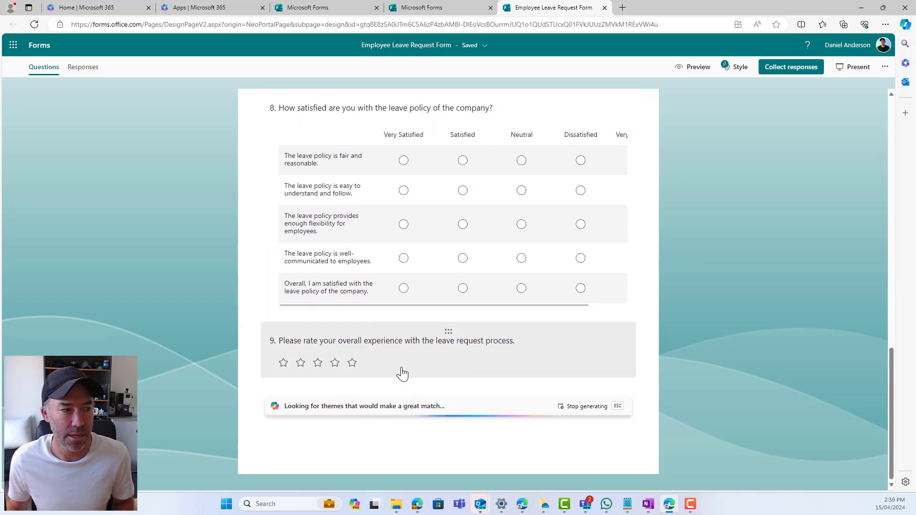
Step: Look through the questions of the kept form, from Employee Name to the overall experience rating
scroll(472, 379, "down", 3)
scroll(472, 378, "up", 17)
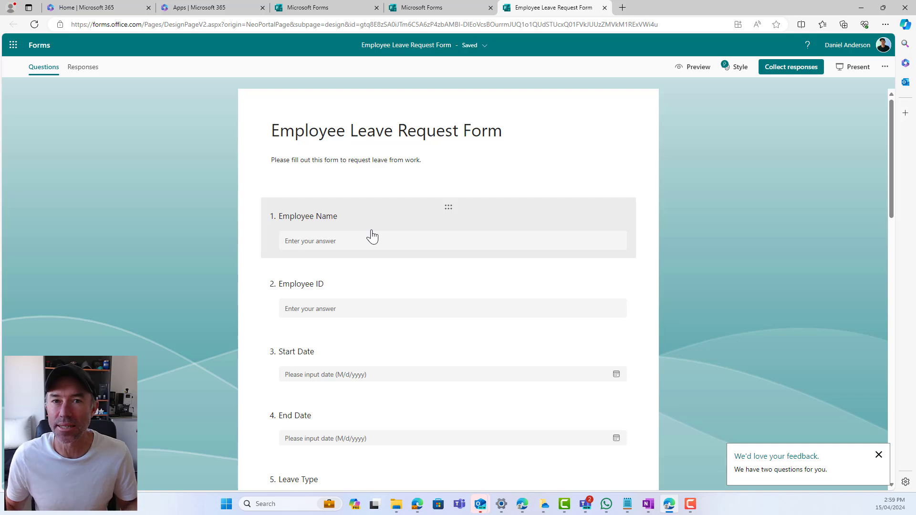
scroll(390, 256, "down", 7)
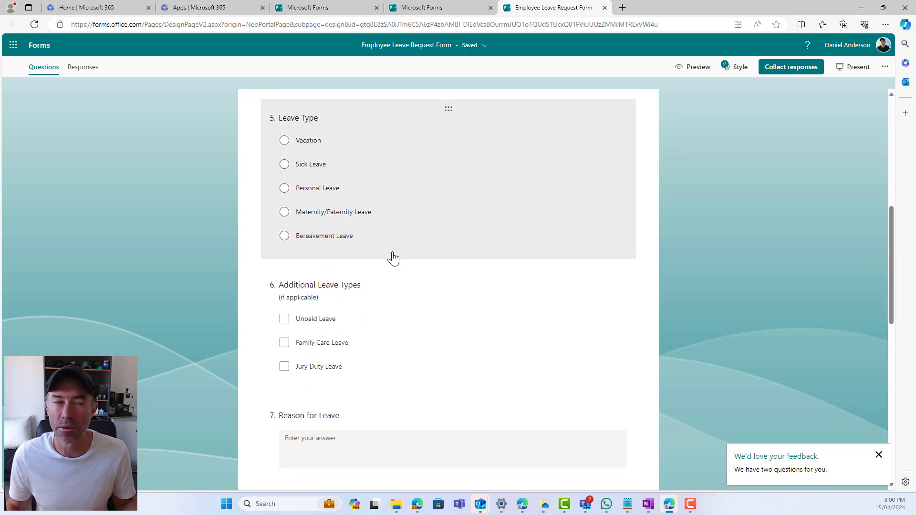
scroll(394, 258, "down", 5)
scroll(396, 258, "up", 2)
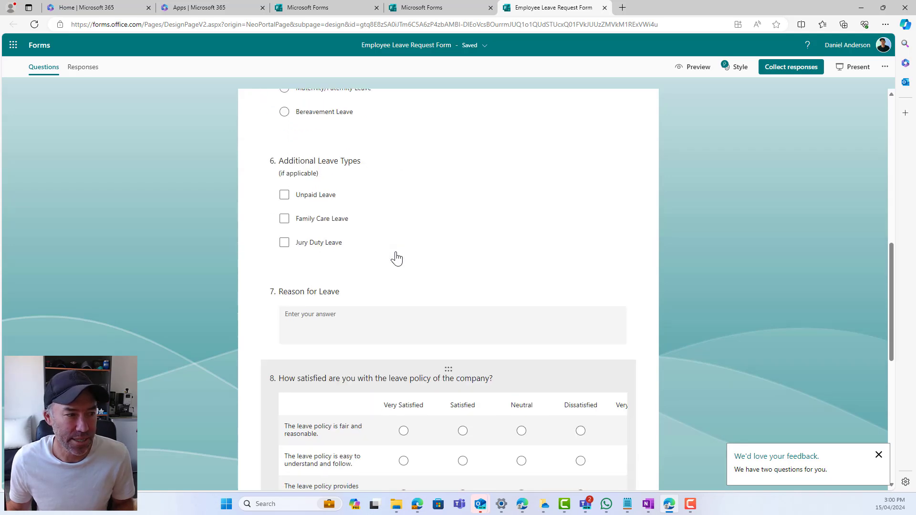
scroll(396, 258, "down", 2)
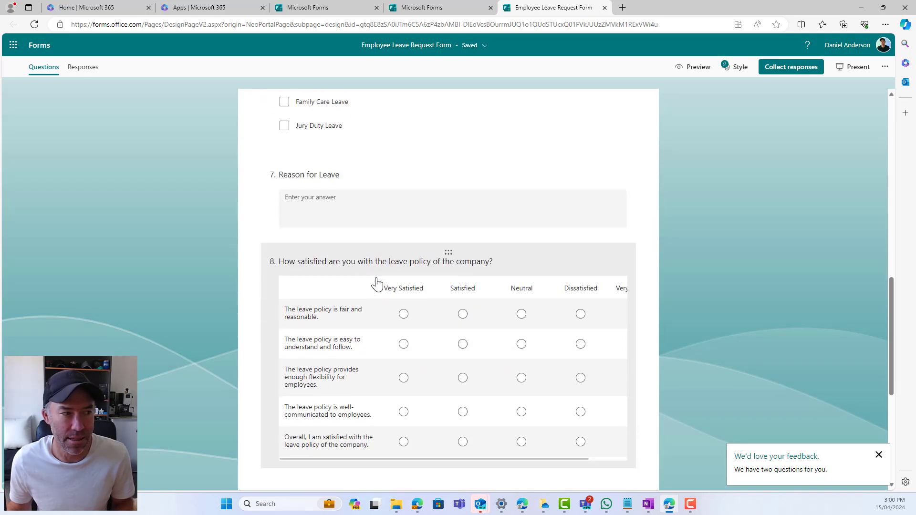
scroll(384, 281, "down", 2)
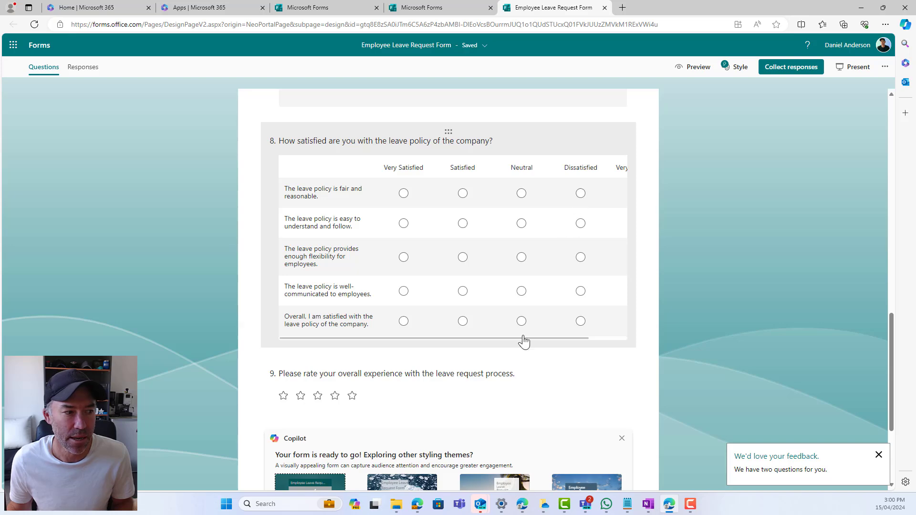
Step: Delete the question "How satisfied are you with the leave policy of the company?" from the form
scroll(556, 253, "up", 2)
left_click(561, 266)
scroll(614, 260, "down", 8)
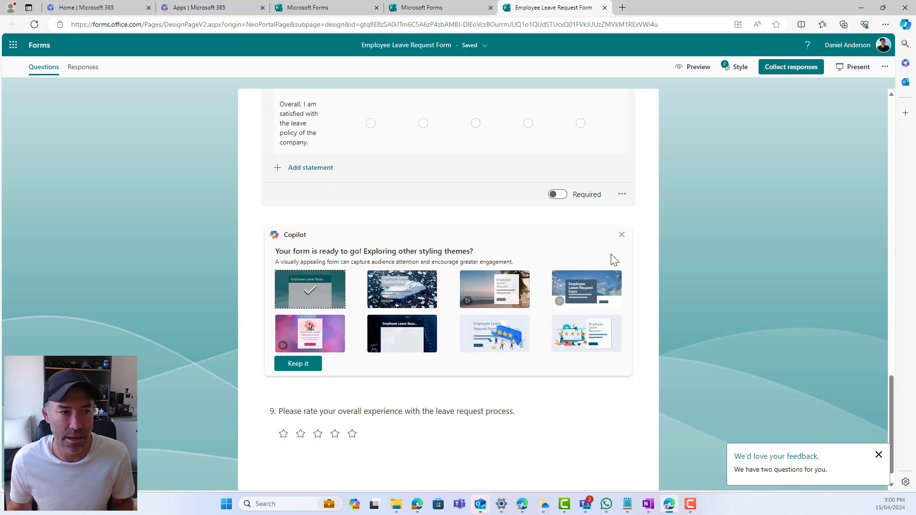
scroll(606, 253, "up", 8)
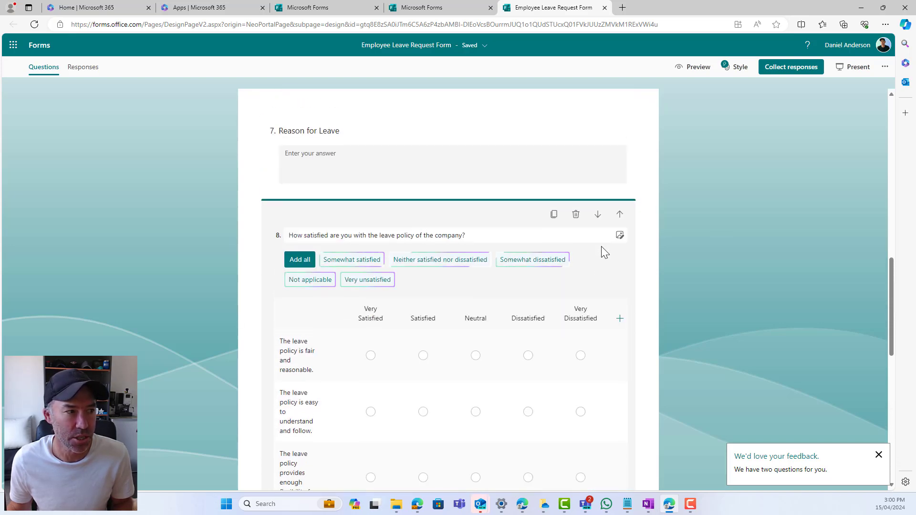
left_click(575, 214)
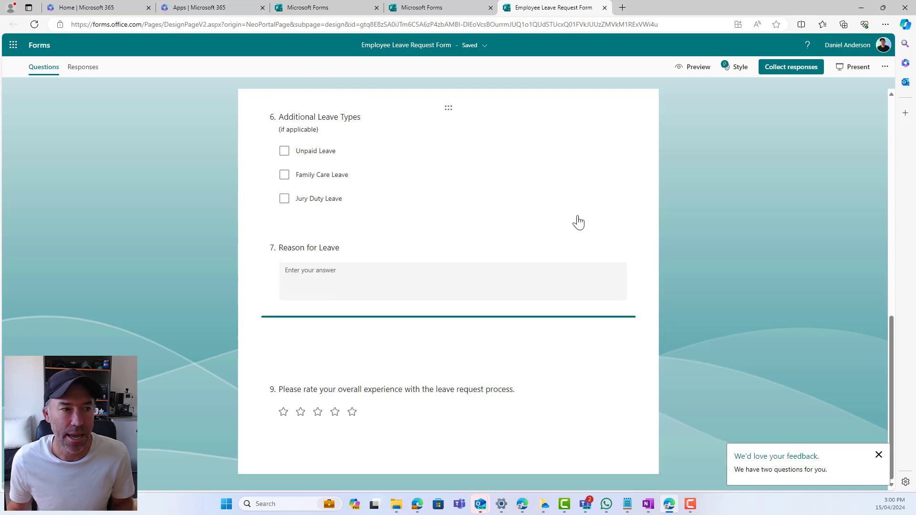
Step: Apply the suggested theme with the five-star rating illustration to the Employee Leave Request Form and check how the form looks with it
scroll(612, 252, "down", 3)
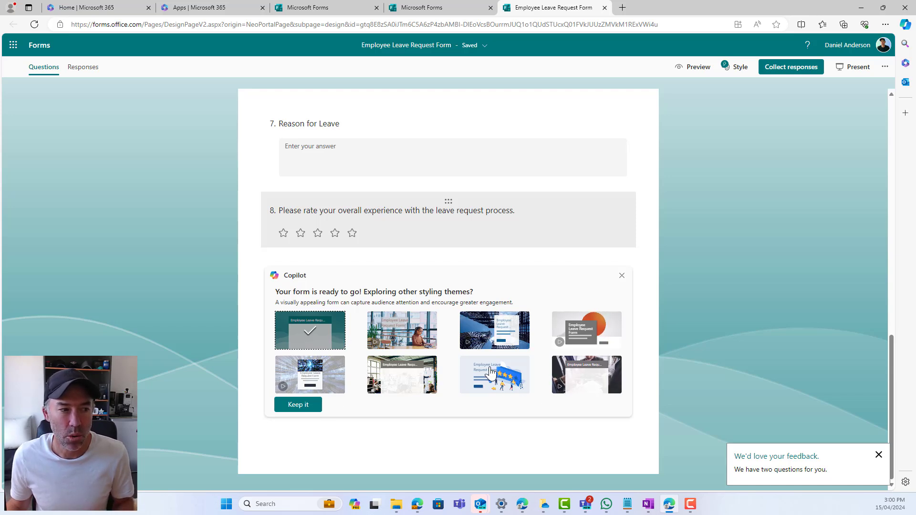
left_click(474, 382)
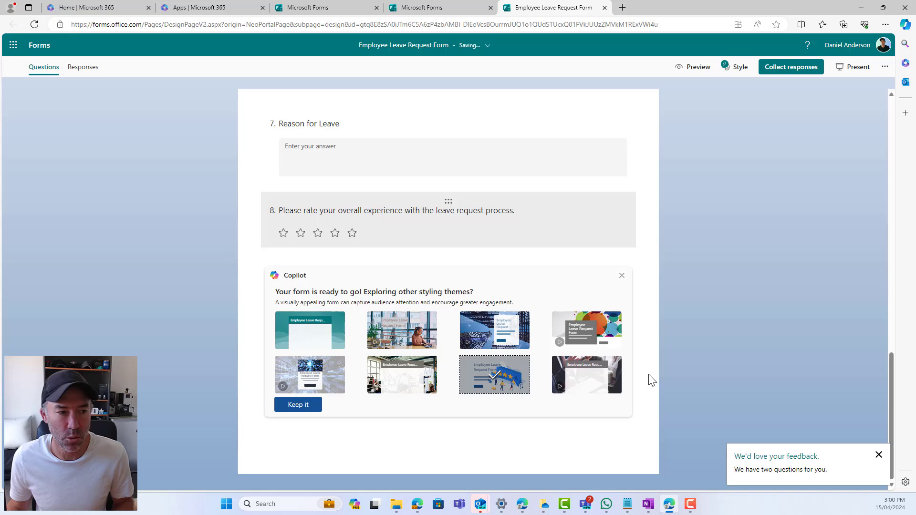
scroll(651, 378, "up", 5)
scroll(650, 379, "up", 10)
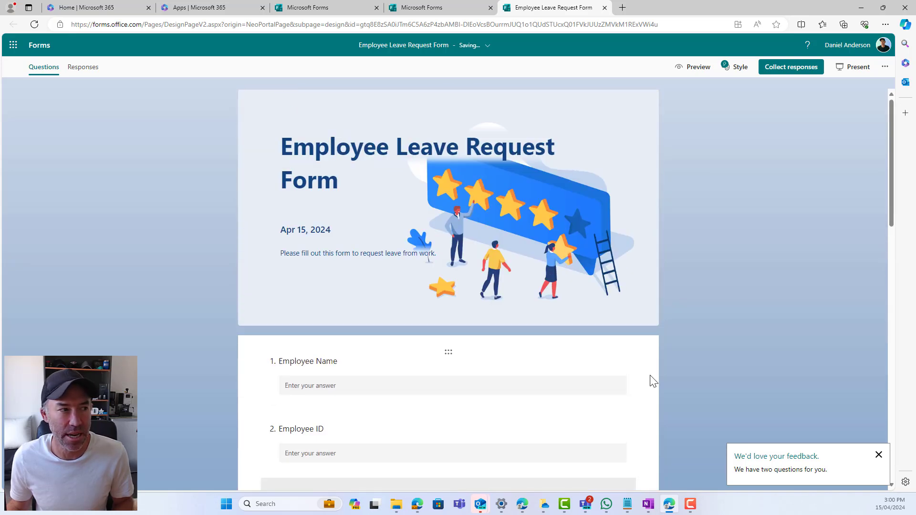
scroll(398, 219, "down", 5)
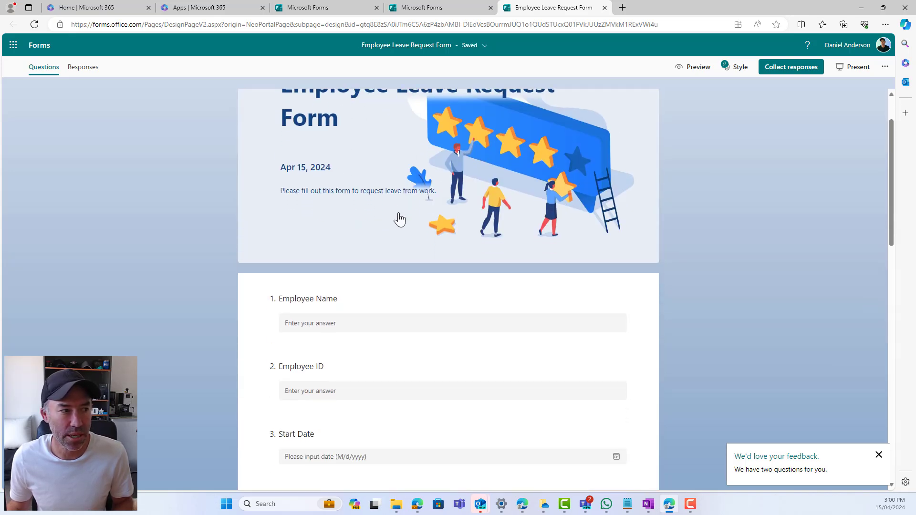
scroll(399, 218, "down", 5)
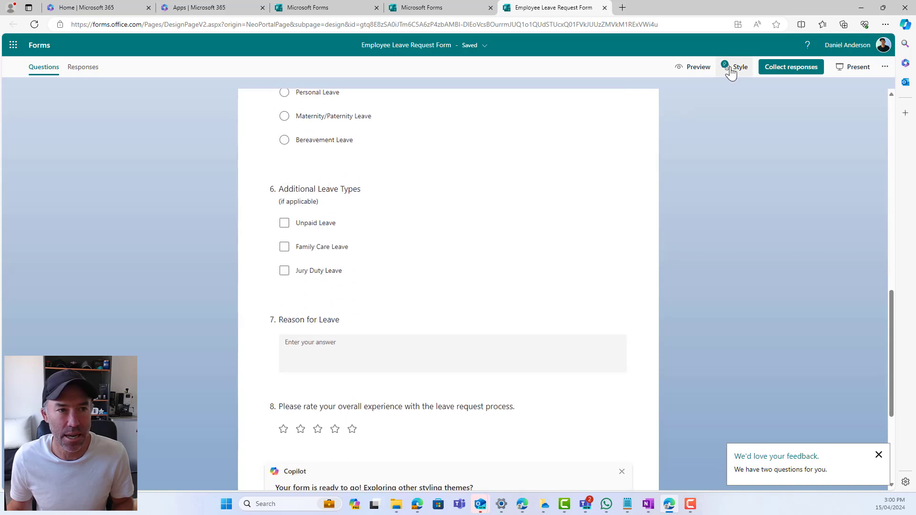
Step: Preview the leave request form as a respondent on a computer, look through its questions, and return to the editor
left_click(682, 68)
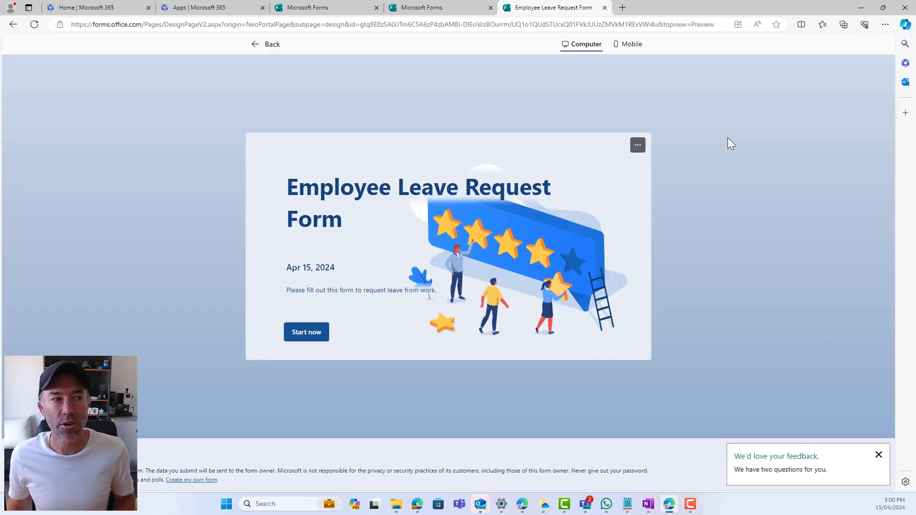
left_click(306, 333)
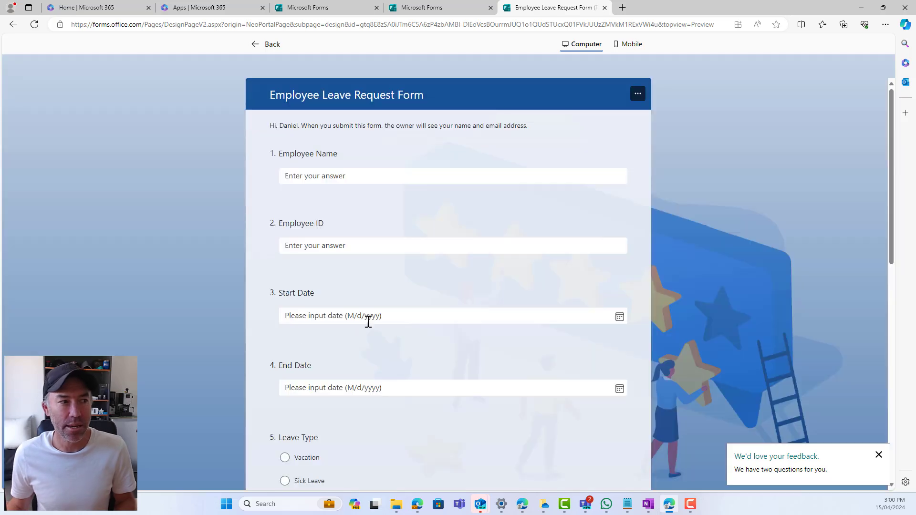
scroll(374, 319, "down", 9)
scroll(375, 318, "down", 2)
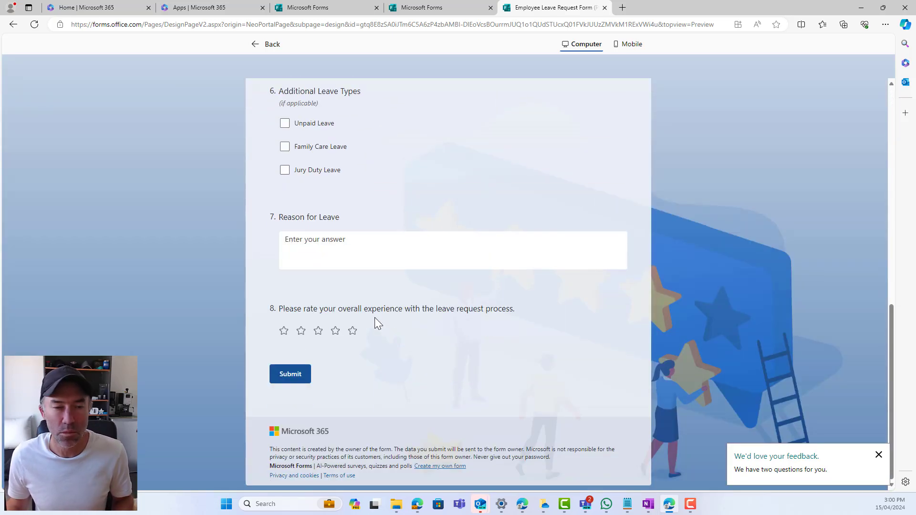
scroll(375, 318, "up", 12)
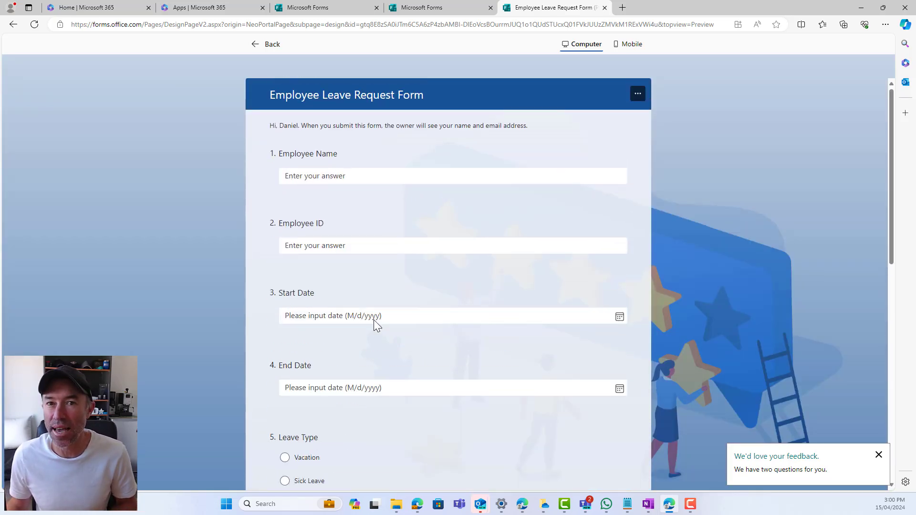
left_click(374, 319)
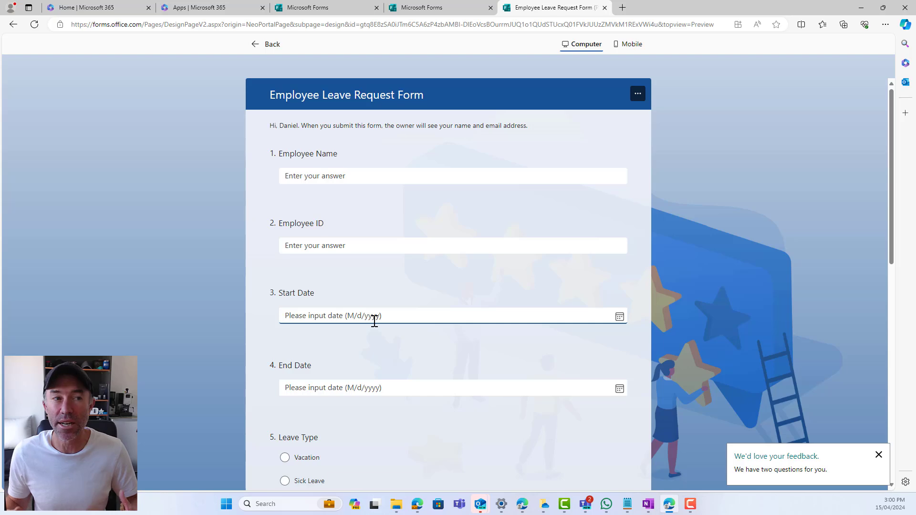
left_click(270, 44)
Step: Open the response collection settings of the leave request form, copy its response link, and close the settings
left_click(789, 67)
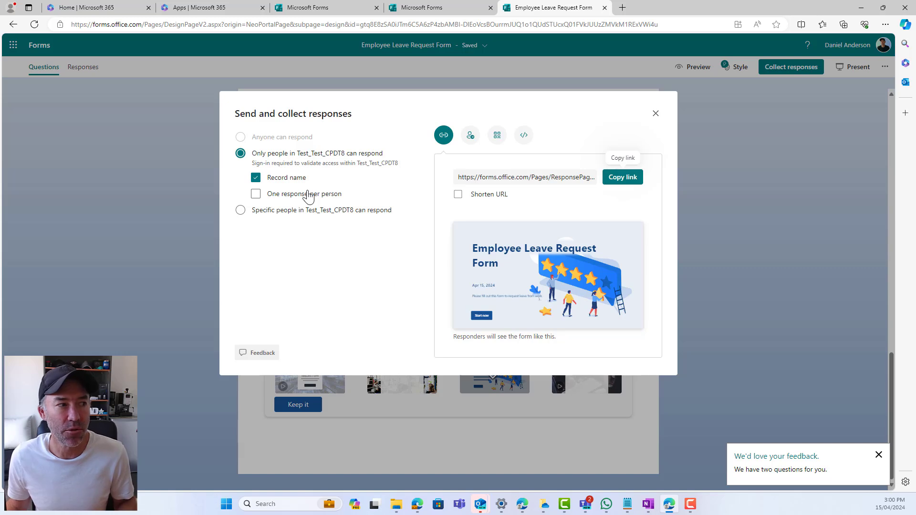
left_click(615, 182)
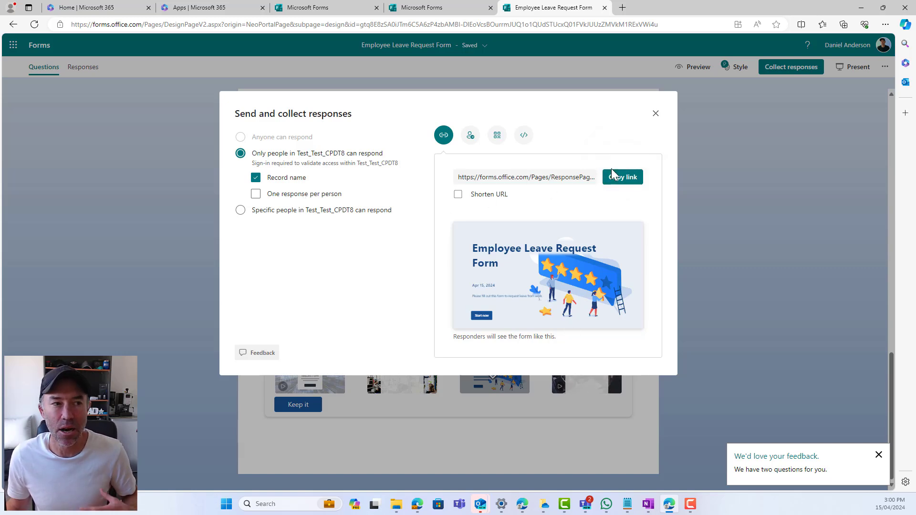
left_click(654, 114)
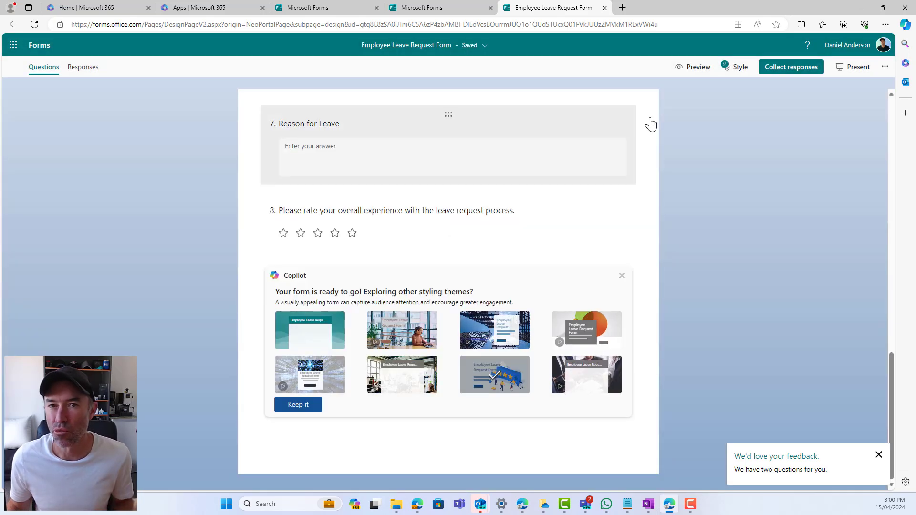
Step: Generate a new form with Copilot from the prompt "Create an employee feedback survey for the HR department to assess employees' job satisfaction and find areas for improvement"
scroll(651, 200, "up", 4)
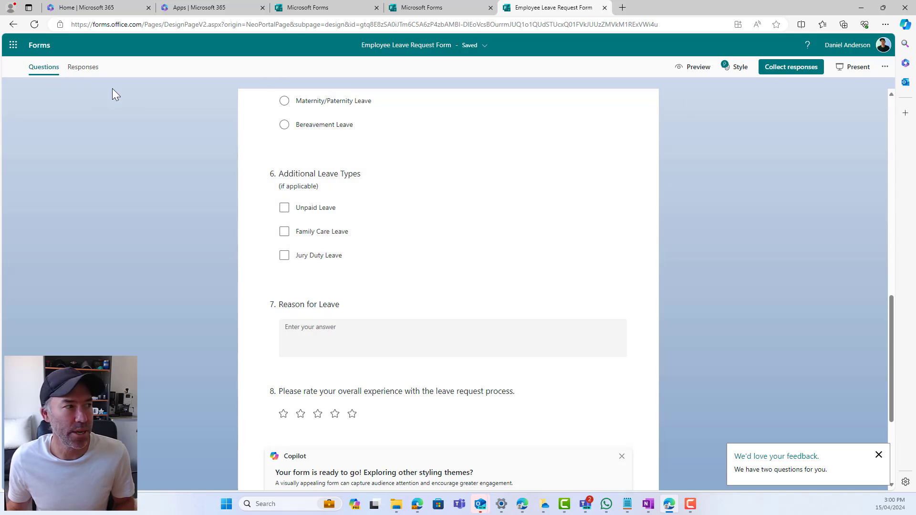
left_click(39, 46)
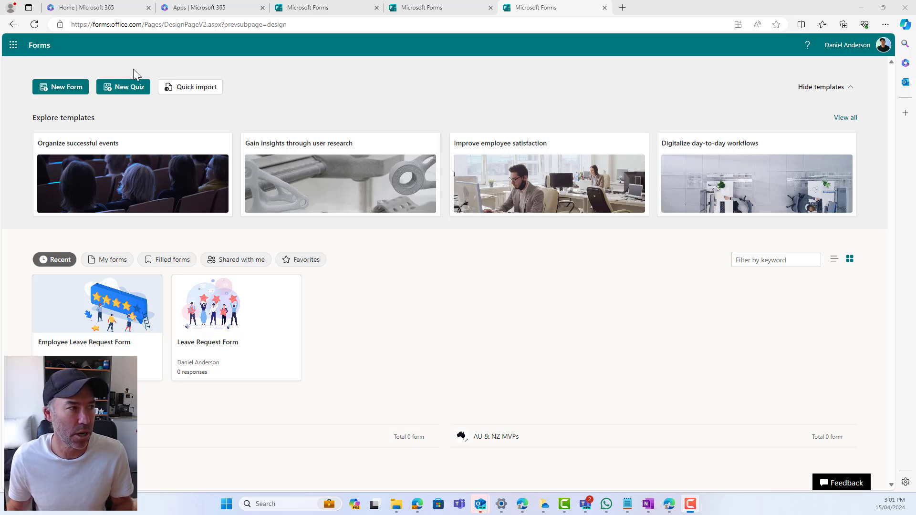
left_click(62, 86)
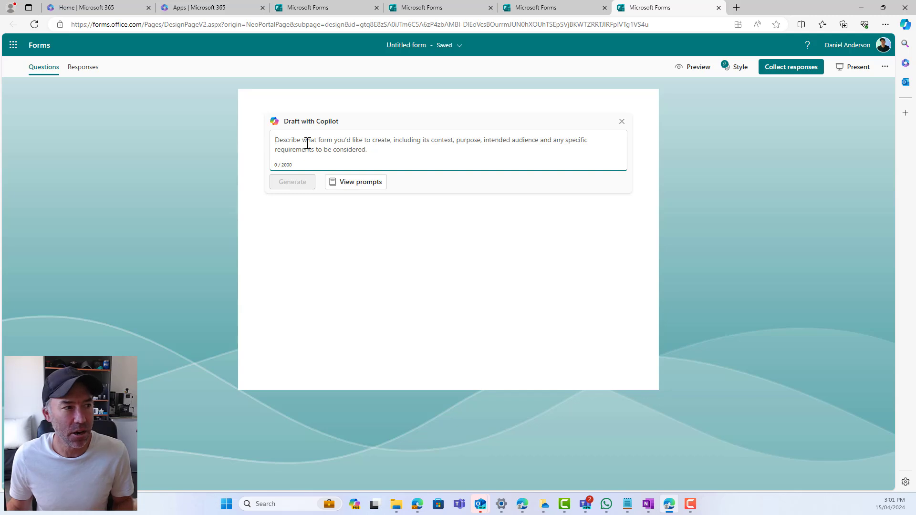
key("ctrl+v")
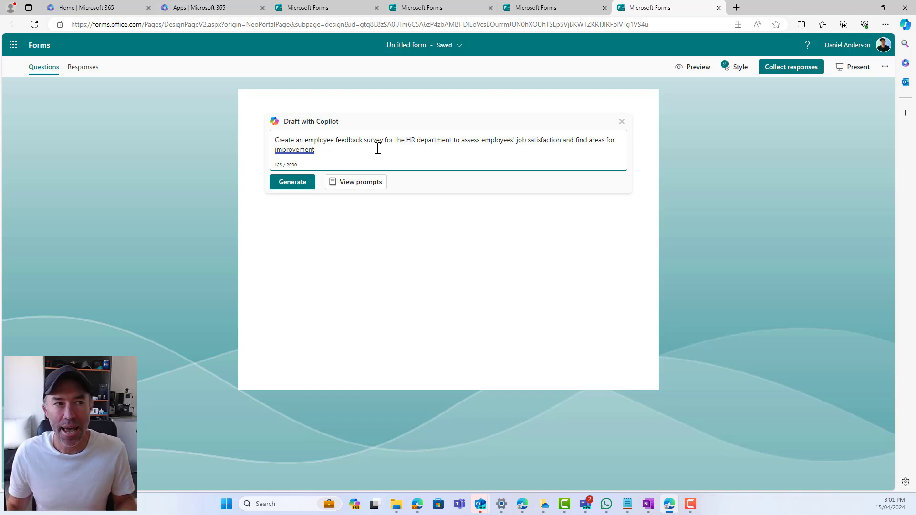
left_click(293, 184)
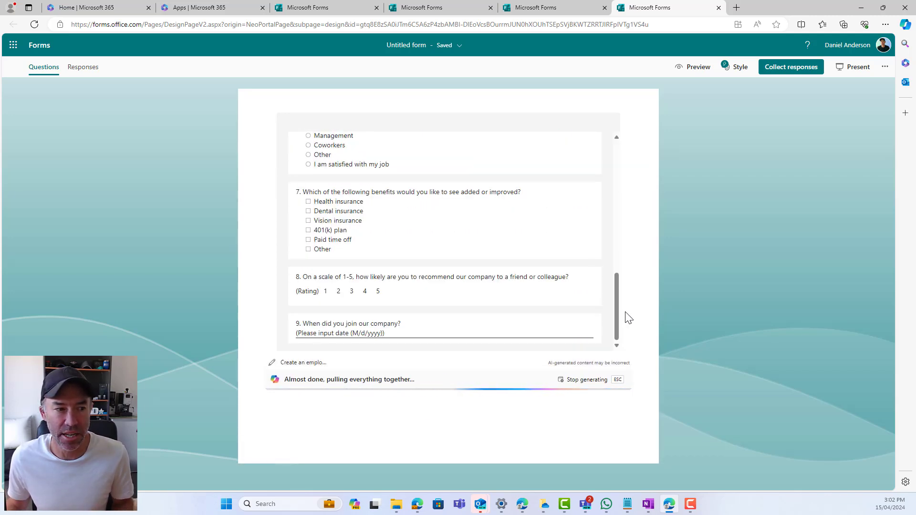
Step: Review all the drafted Employee Feedback Survey questions, from the job title to the date of joining the company
scroll(609, 212, "up", 4)
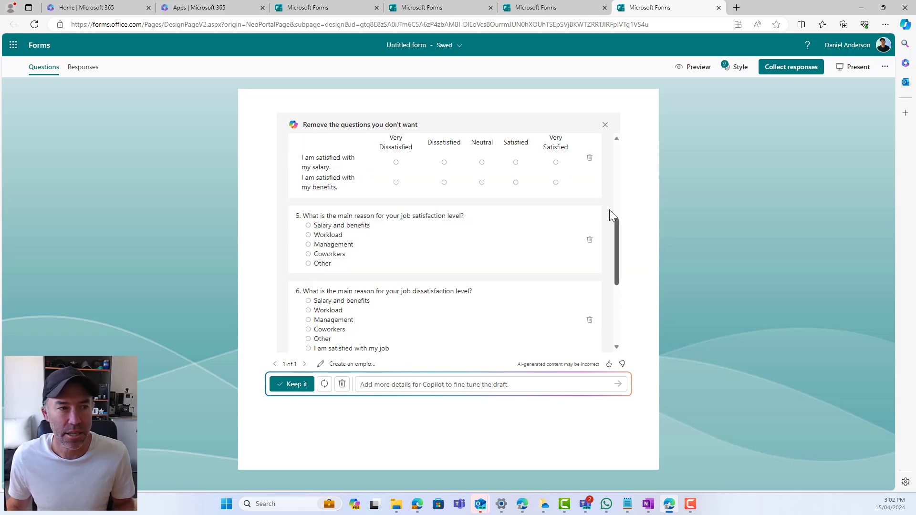
scroll(609, 210, "up", 5)
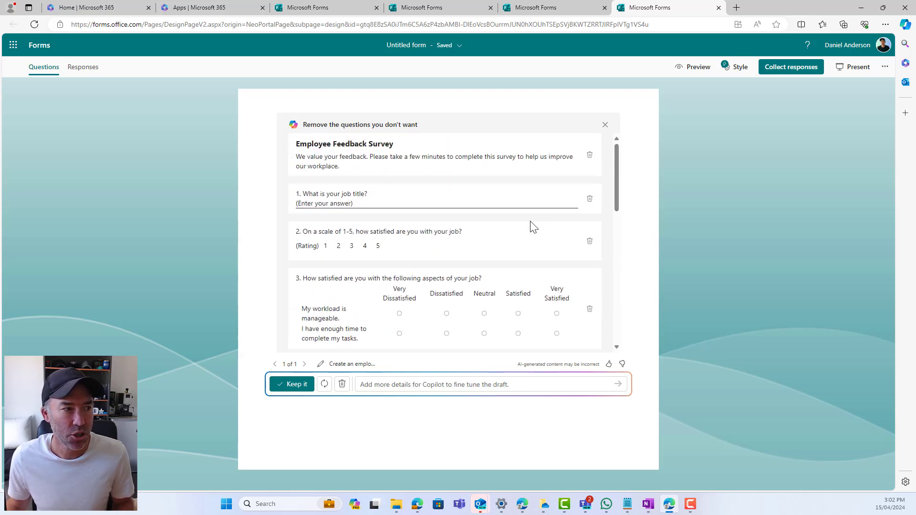
scroll(533, 227, "down", 2)
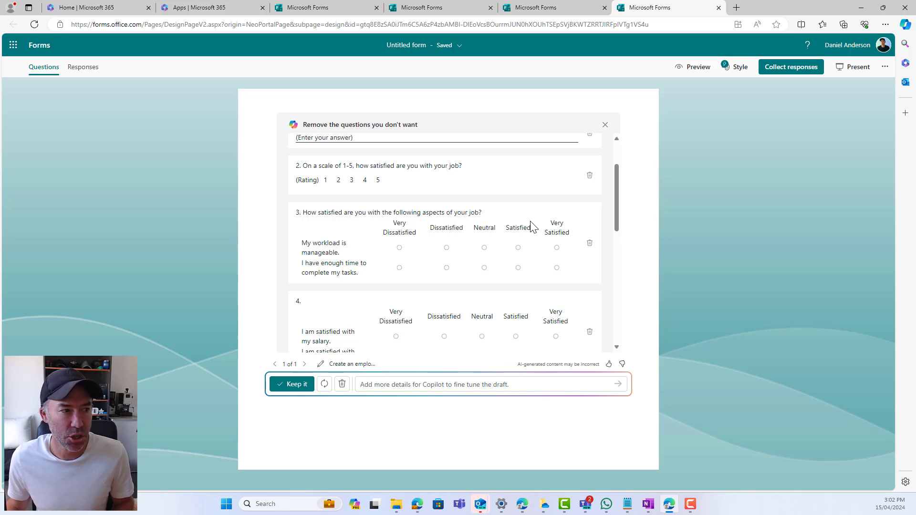
scroll(533, 227, "down", 5)
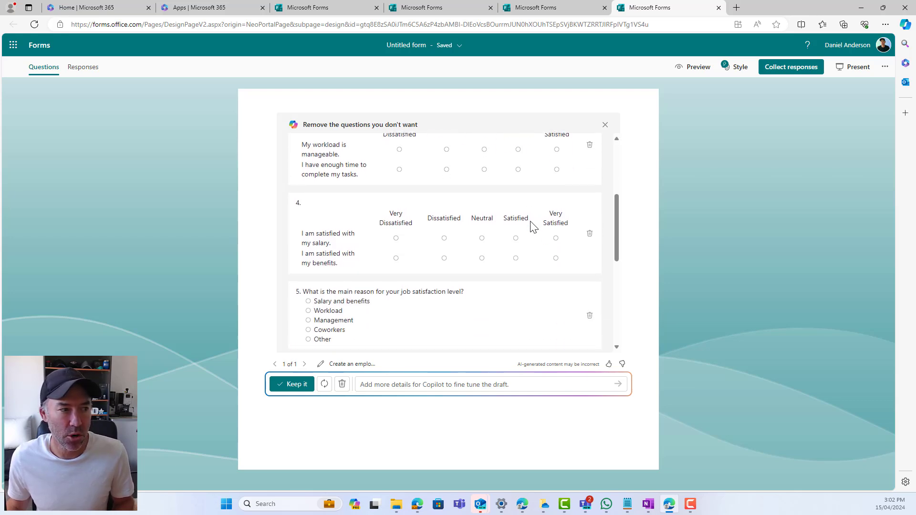
scroll(533, 227, "down", 2)
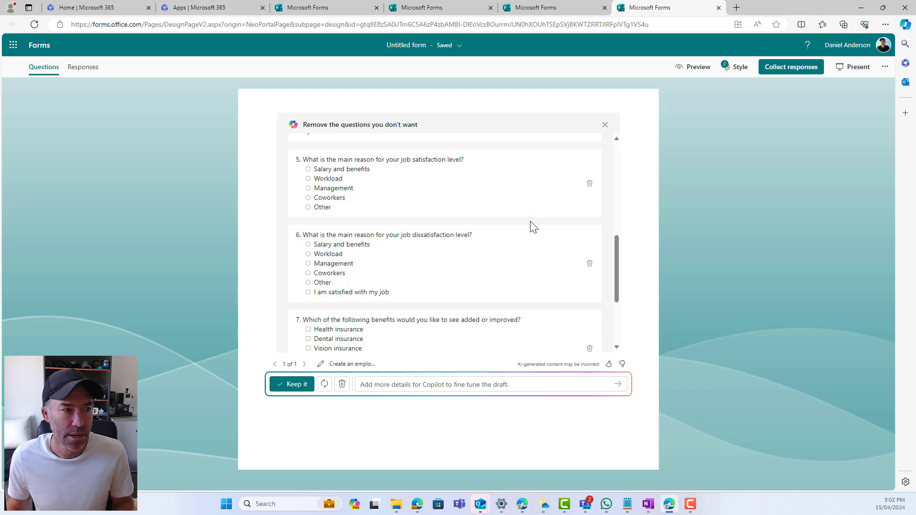
scroll(533, 228, "down", 4)
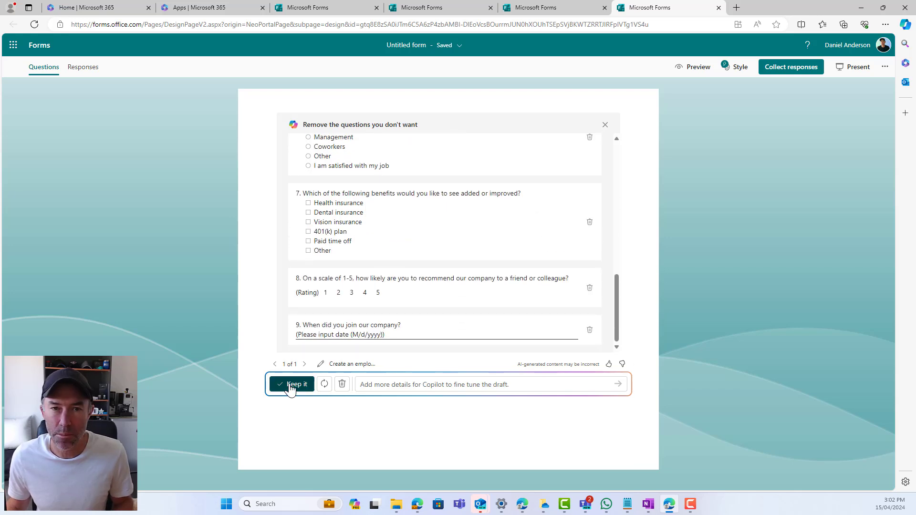
Step: Have Copilot regenerate the employee feedback survey draft and look through the new set of questions
left_click(325, 384)
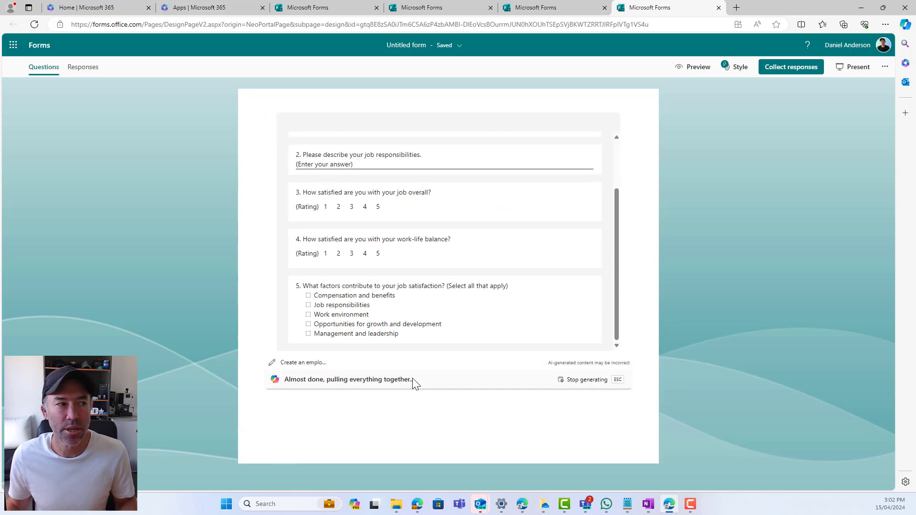
scroll(578, 292, "up", 3)
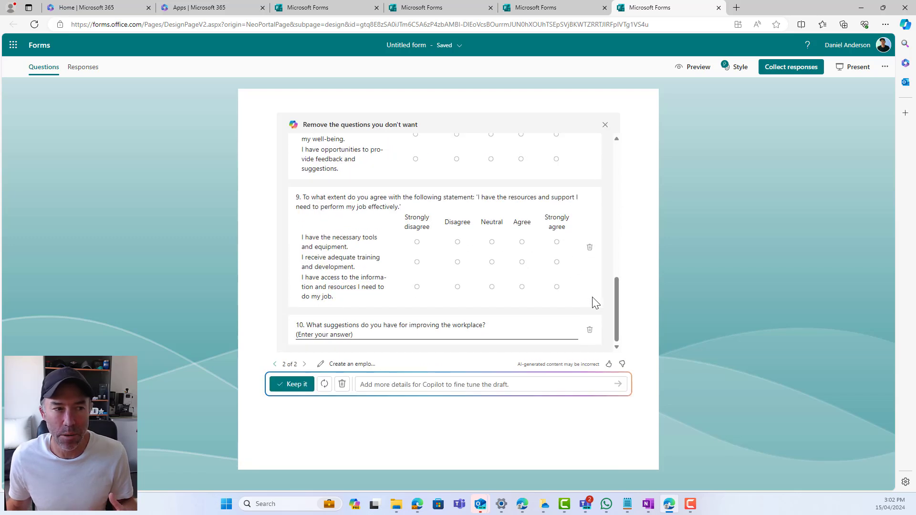
scroll(595, 303, "up", 5)
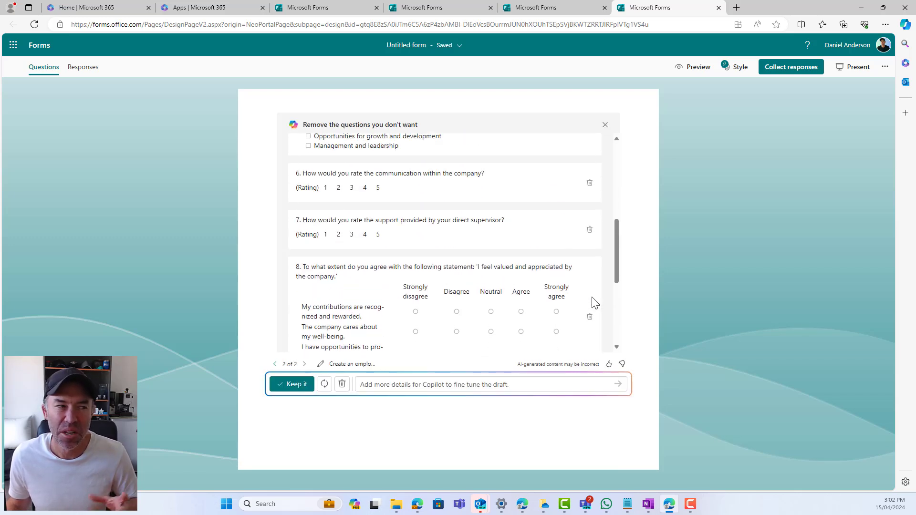
scroll(593, 301, "up", 2)
scroll(593, 300, "down", 3)
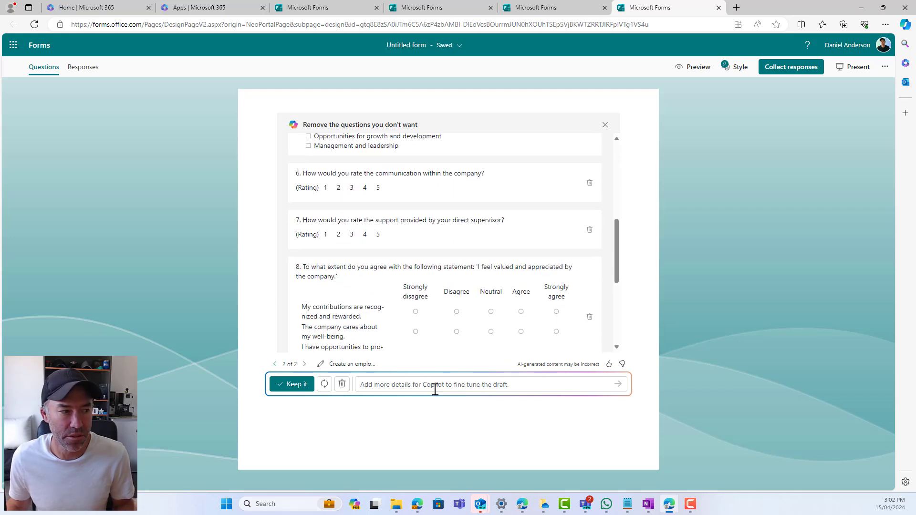
Step: Keep the regenerated survey draft, then apply and keep the suggested theme with snowflakes and clouds
left_click(292, 384)
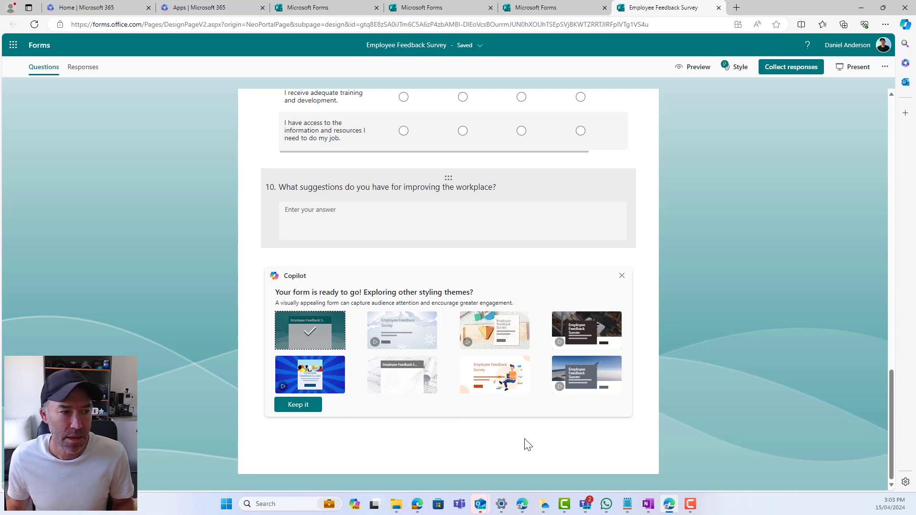
left_click(408, 340)
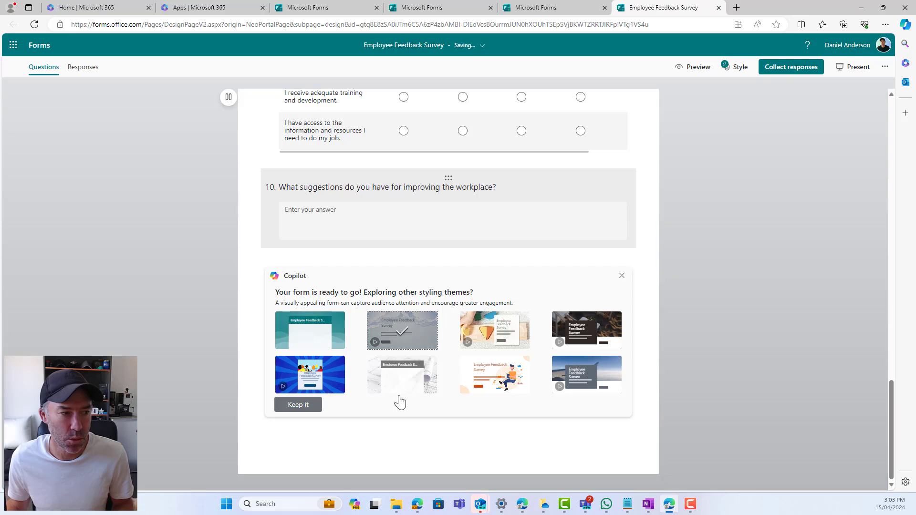
left_click(307, 406)
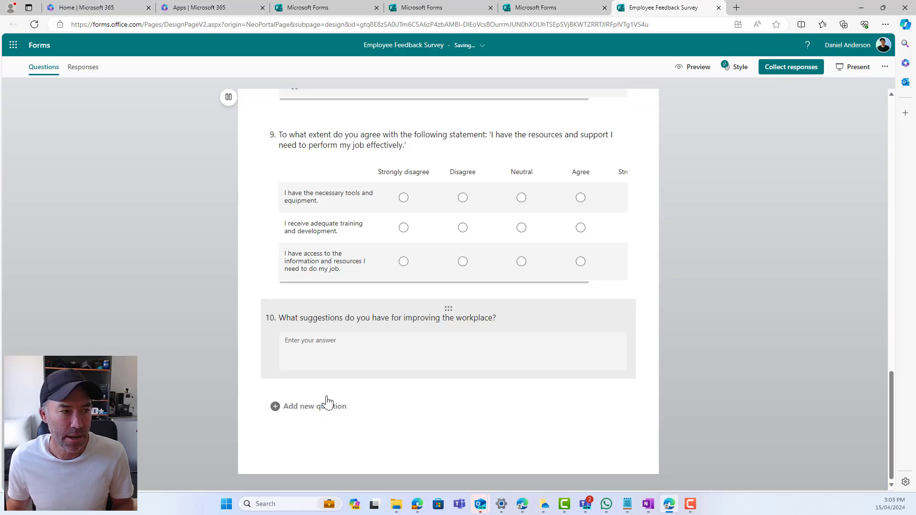
Step: Check the survey's response collection options, then preview the survey as a respondent and look through its questions
left_click(785, 70)
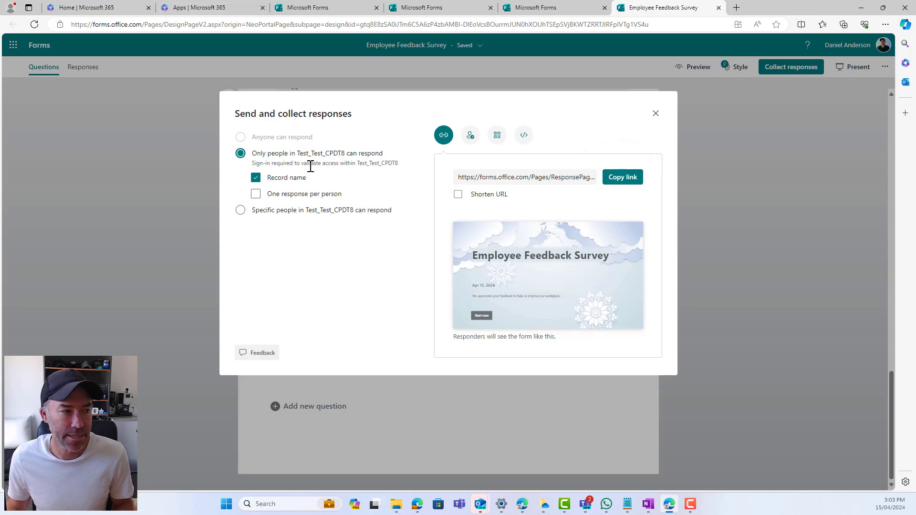
left_click(655, 113)
left_click(694, 69)
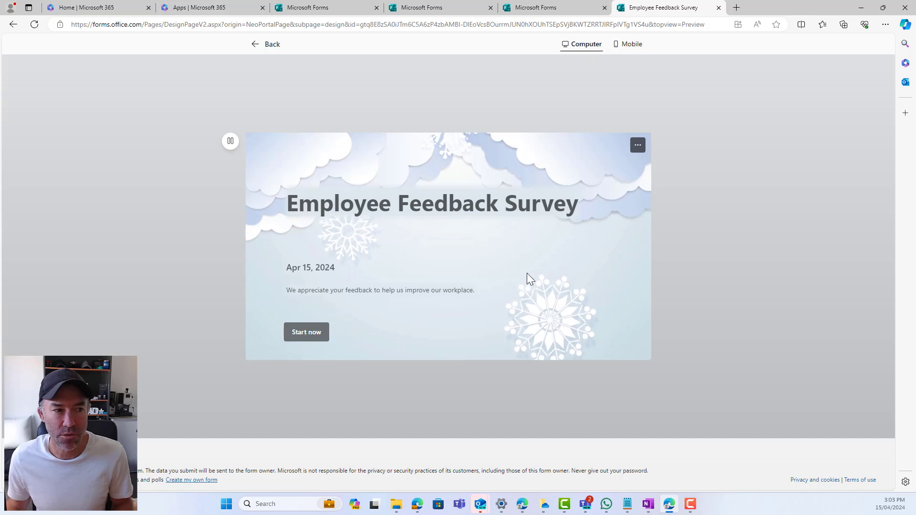
left_click(318, 334)
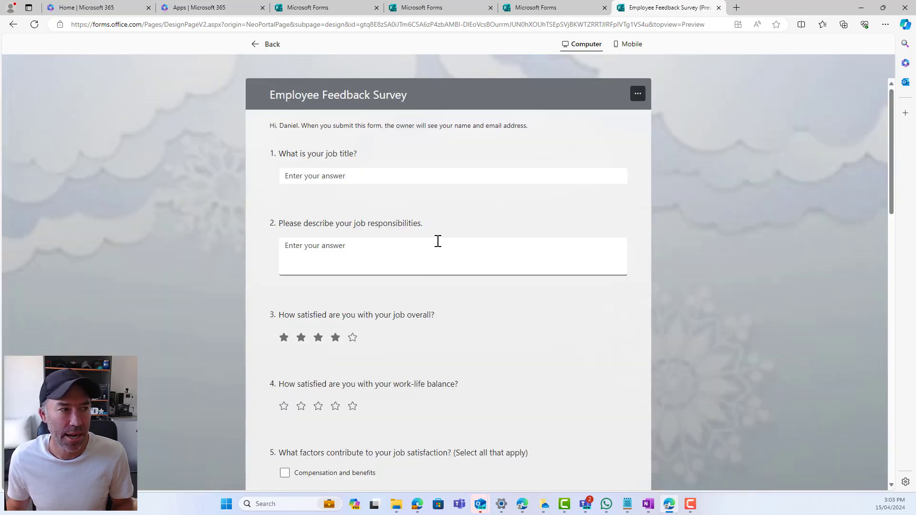
scroll(436, 241, "down", 3)
scroll(438, 241, "down", 15)
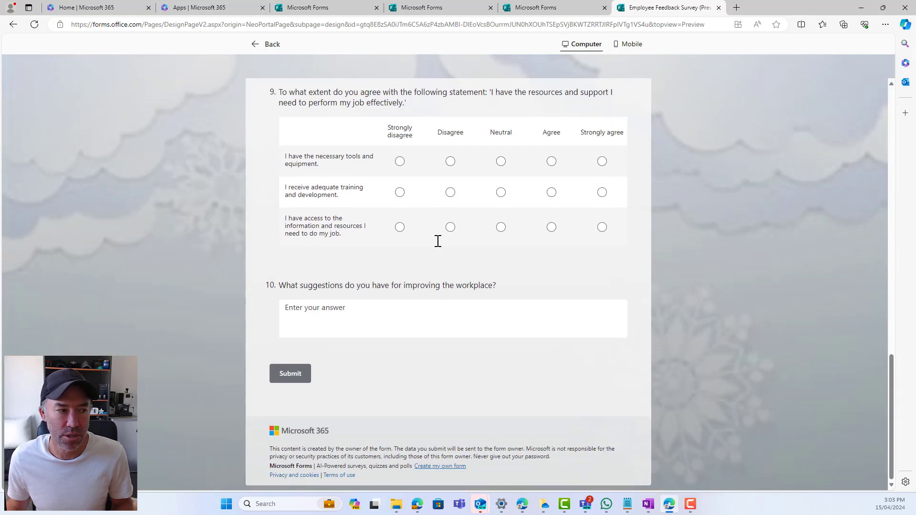
scroll(438, 241, "up", 5)
scroll(438, 241, "up", 5)
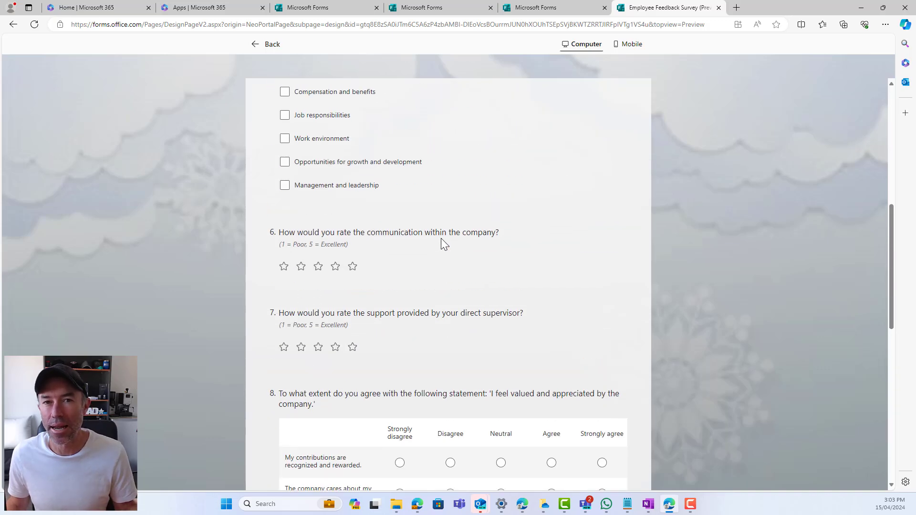